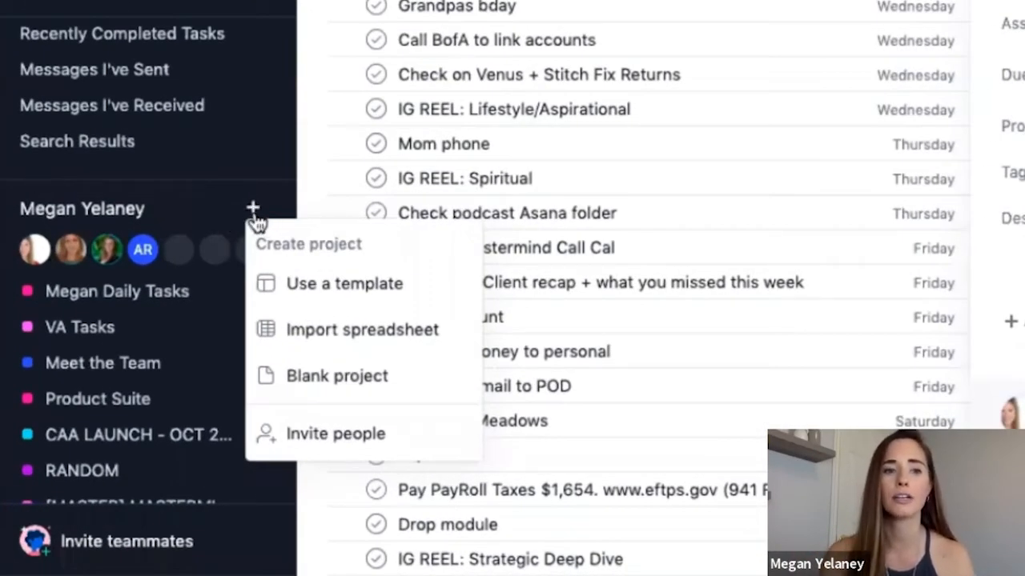
Start a new blank project from the project template gallery.
left_click(254, 211)
left_click(254, 211)
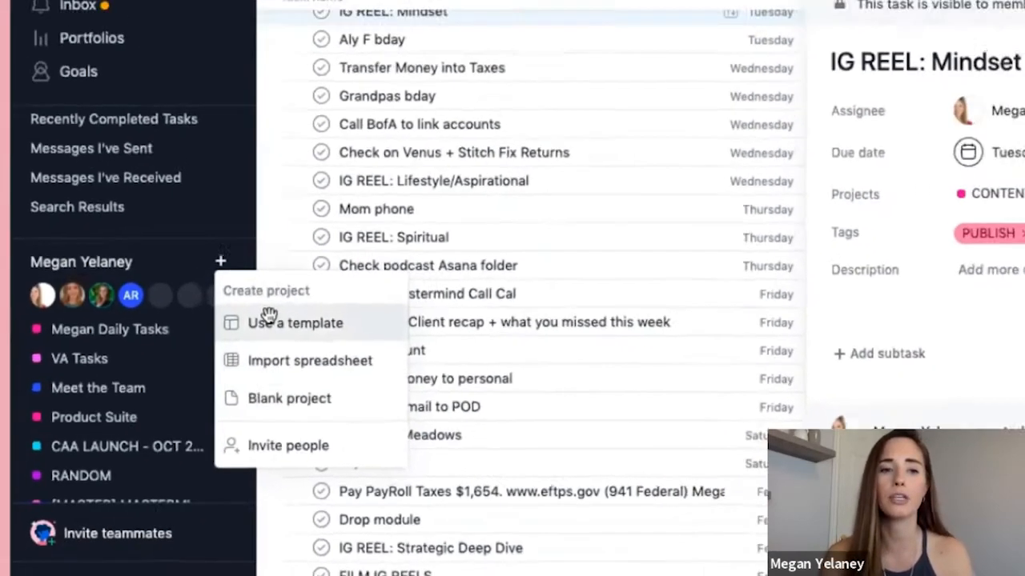
left_click(320, 284)
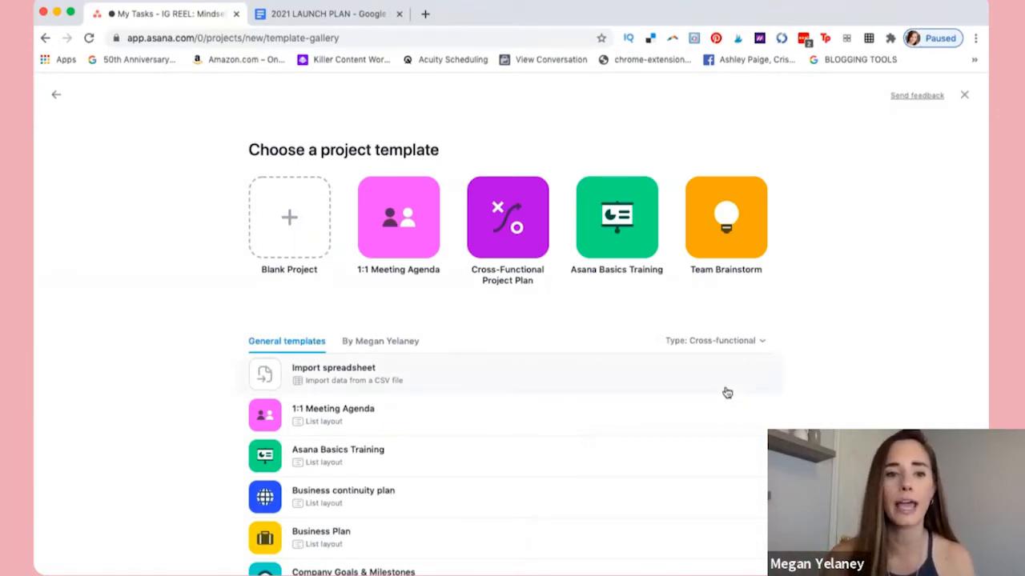
left_click(286, 233)
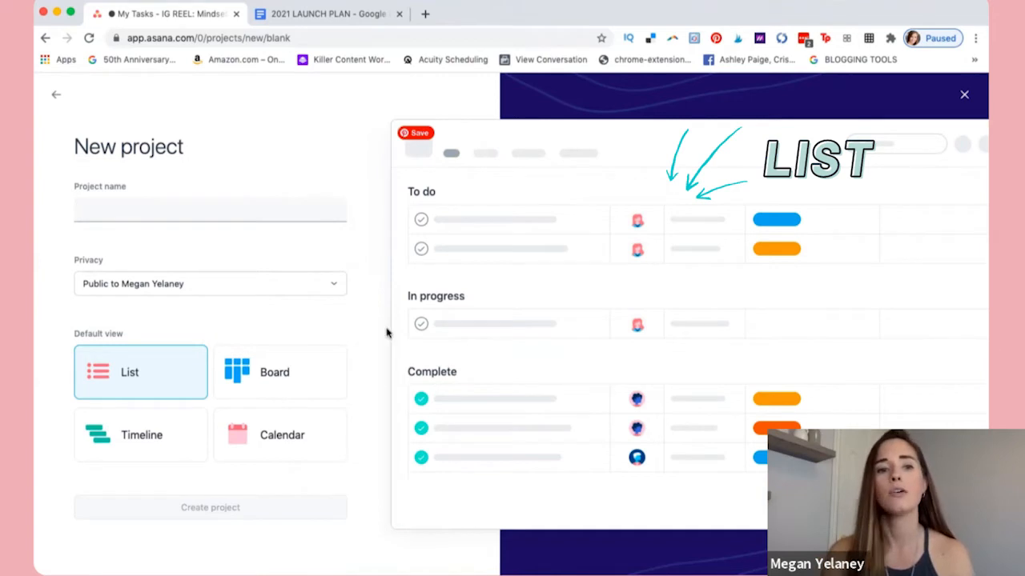
left_click(378, 227)
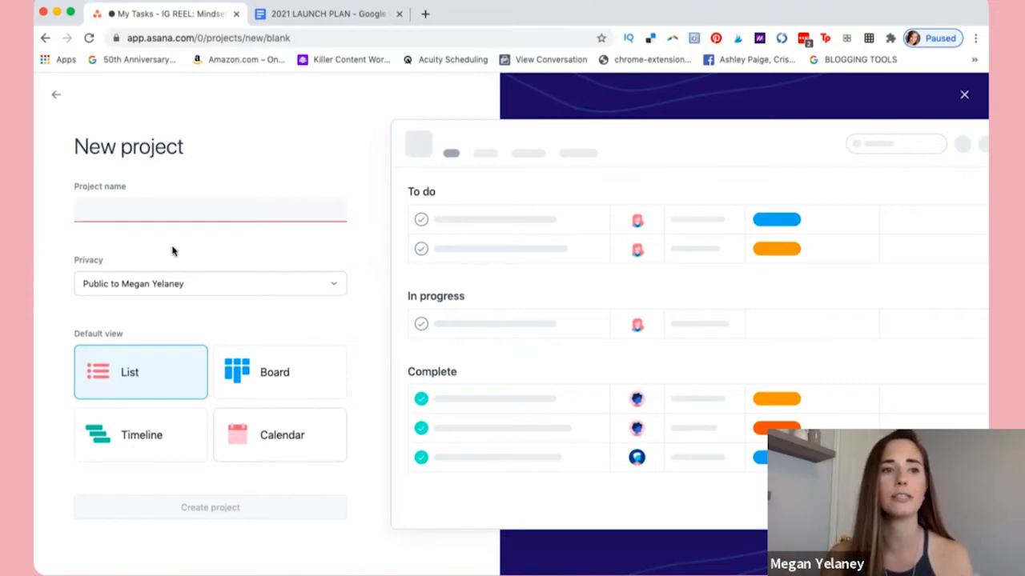
Name the new project SCHEDULE 2021, choose Board as its default view and create it.
left_click(146, 207)
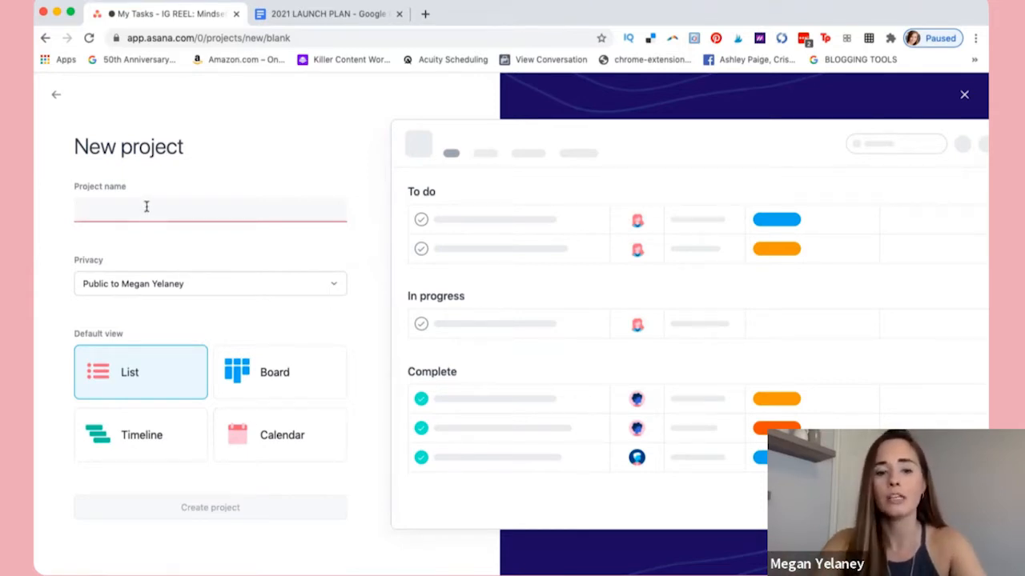
type("S")
type("CHEDULE ")
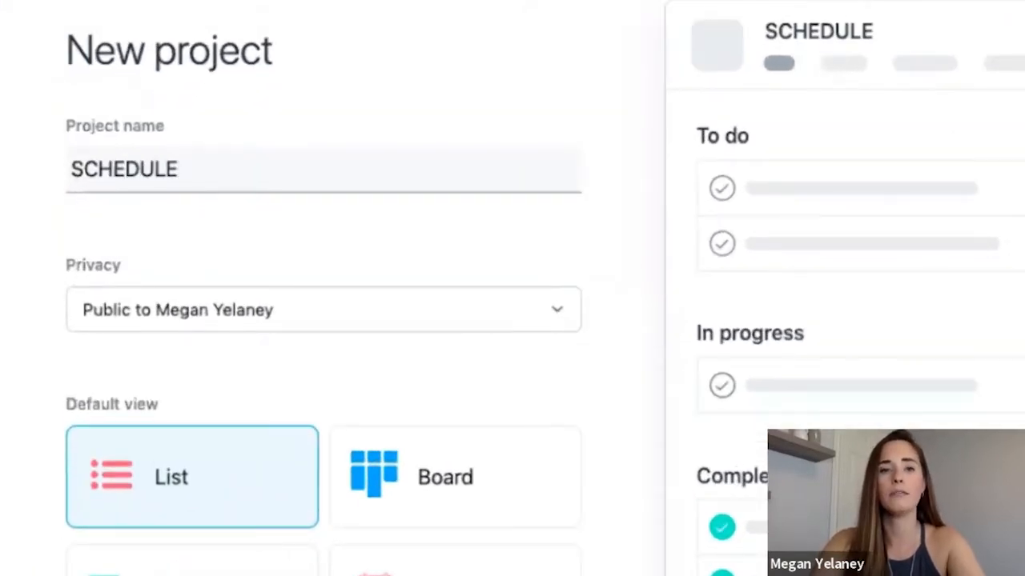
type("2021")
left_click(468, 525)
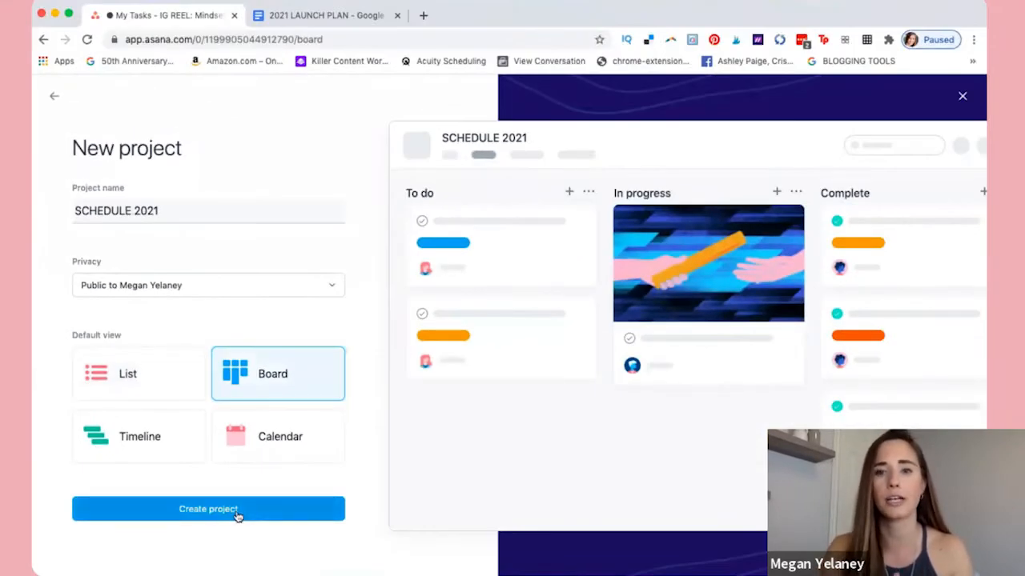
left_click(237, 512)
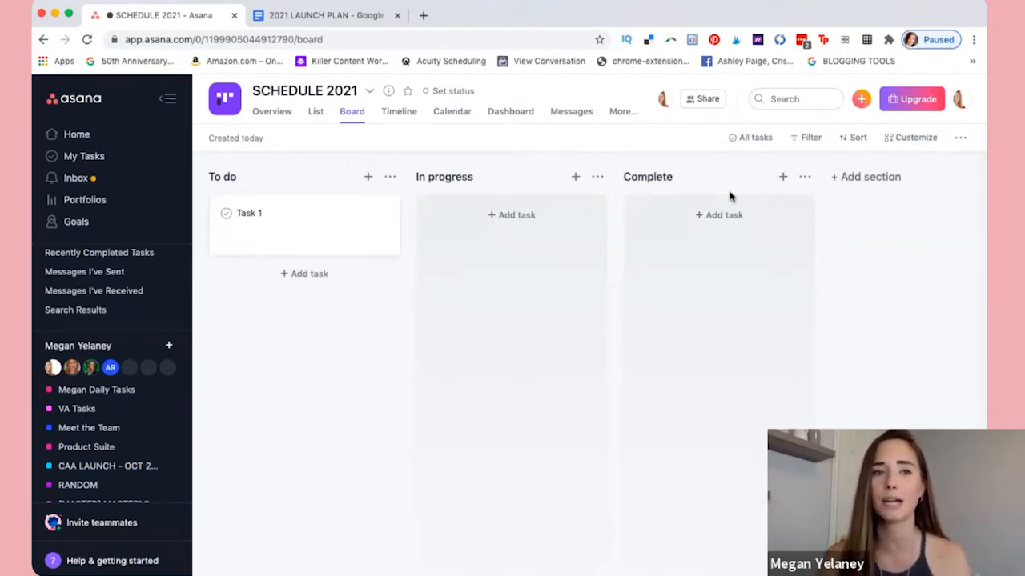
Rename the board's To do, In progress and Complete sections to CREATION, LEARNING and CLIENTS.
left_click(226, 175)
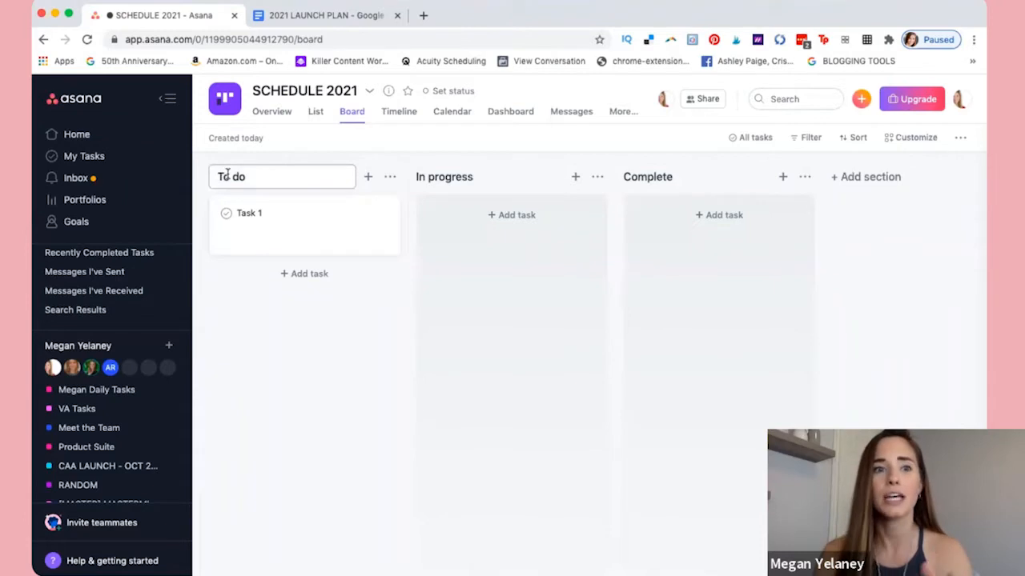
triple_click(227, 175)
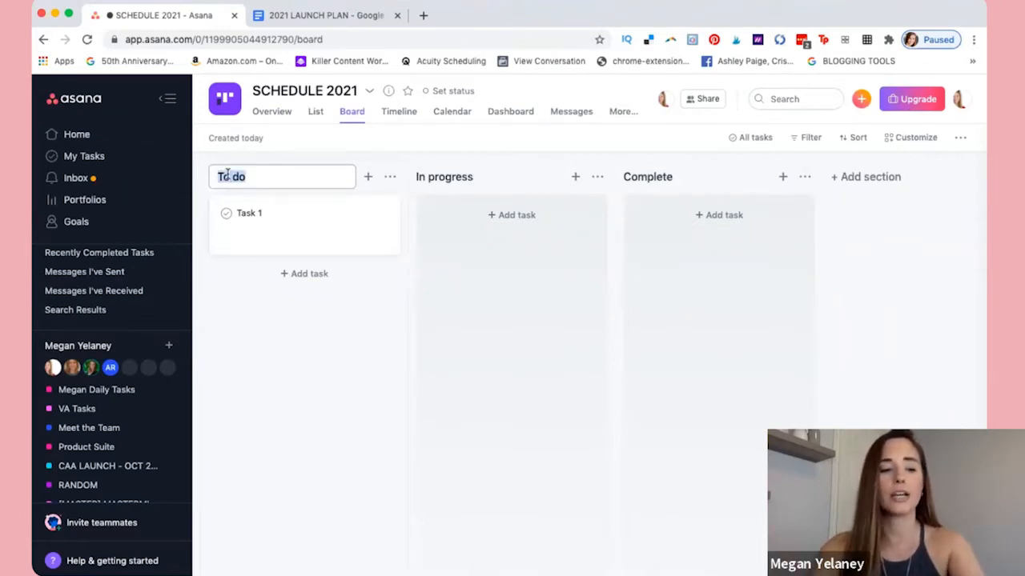
type("CREATION")
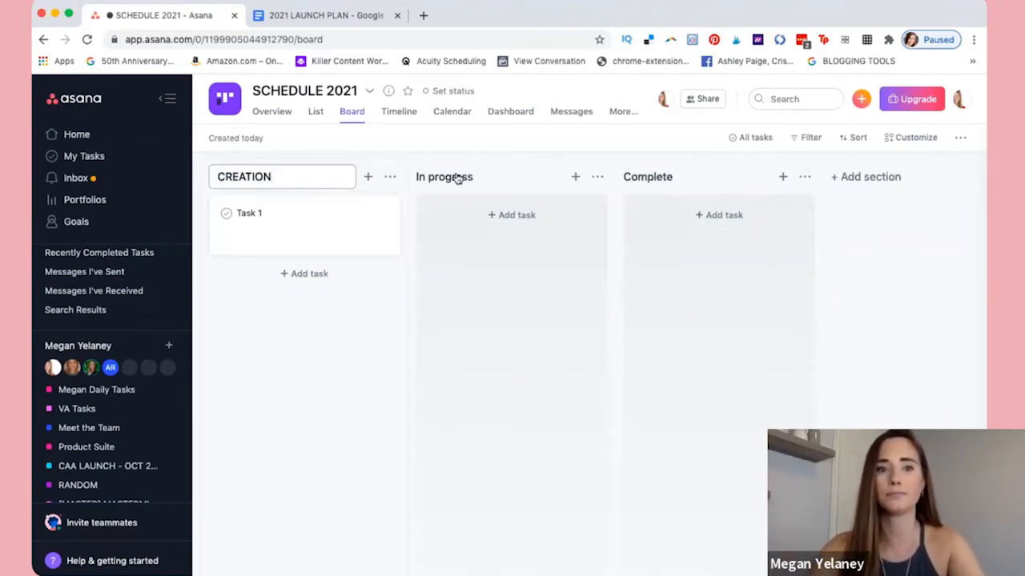
left_click(456, 175)
triple_click(456, 175)
type("LEARNING")
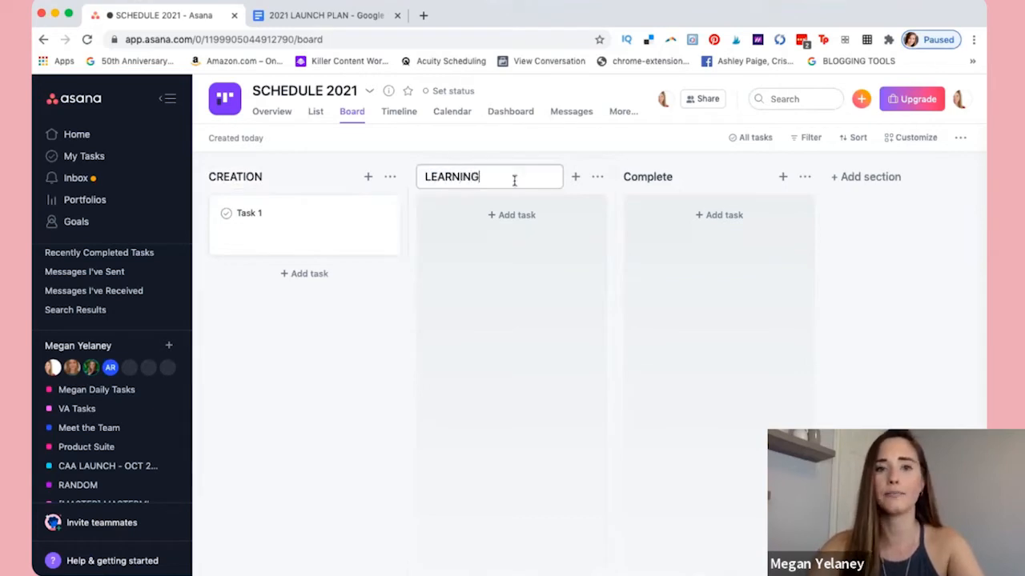
left_click(644, 178)
type("CLIENTS")
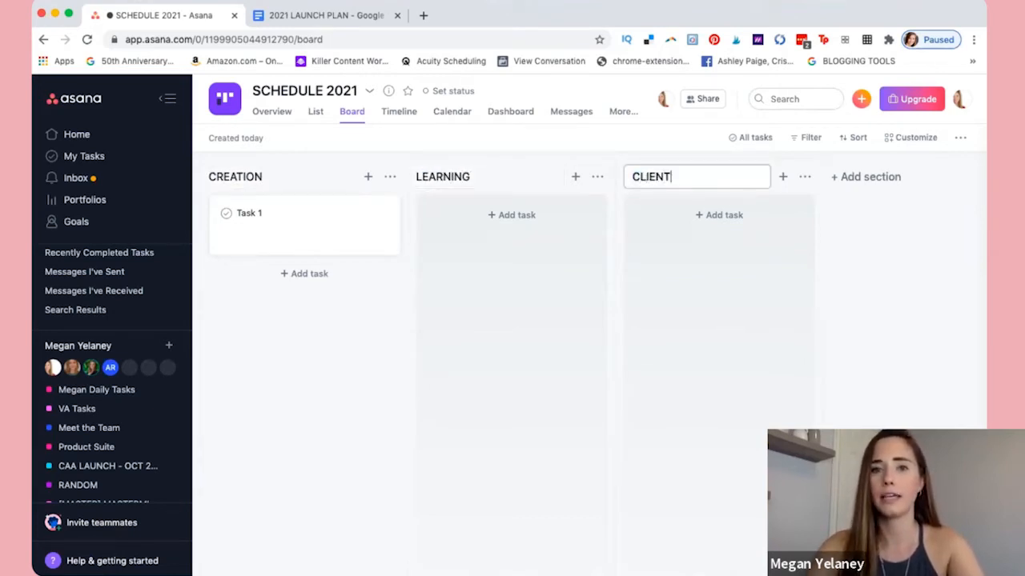
Add a fourth section named ADMIN after the CLIENTS section.
left_click(857, 177)
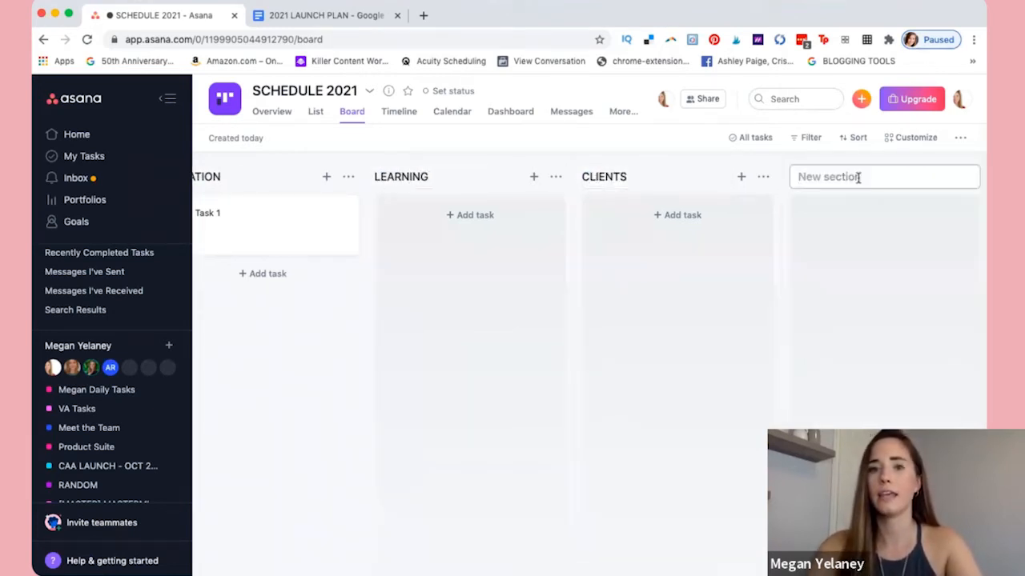
type("ADMIN")
scroll(384, 256, "left", 1)
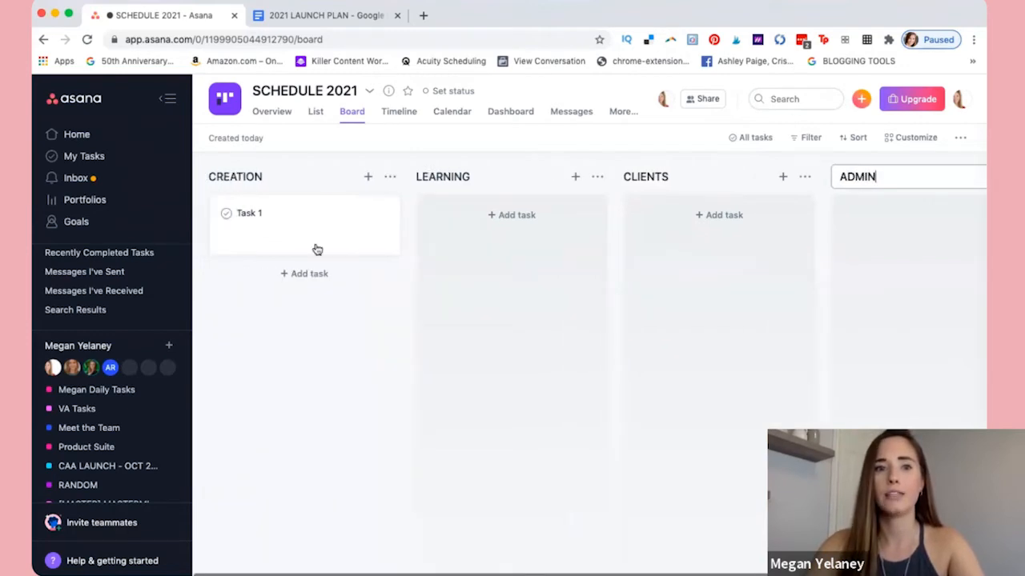
key("Return")
scroll(253, 214, "right", 5)
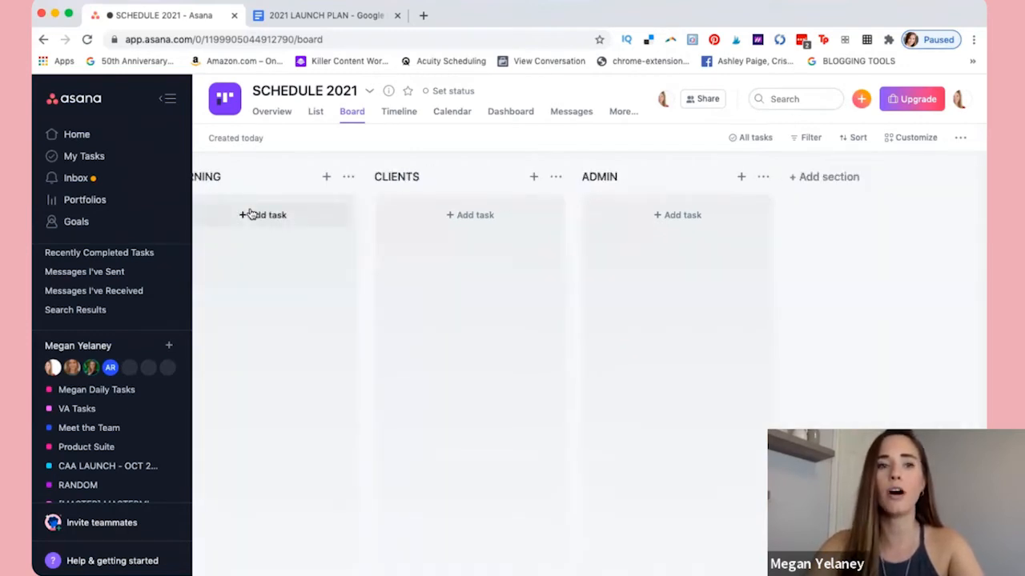
Rename Task 1 in the CREATION section to FILM YOUTUBE VIDEO and close its details.
scroll(246, 187, "left", 5)
left_click(246, 214)
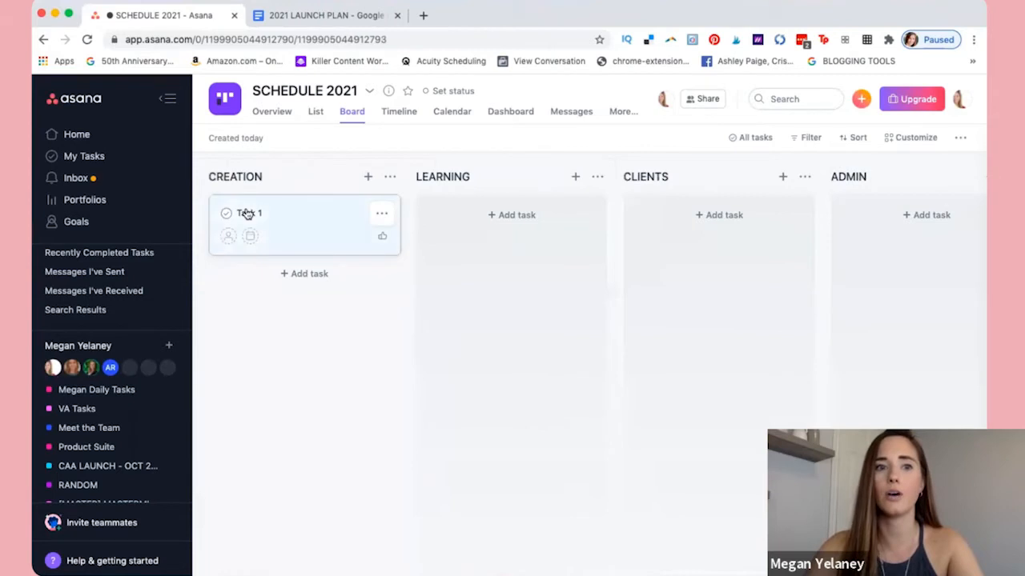
left_click_drag(612, 187, 566, 186)
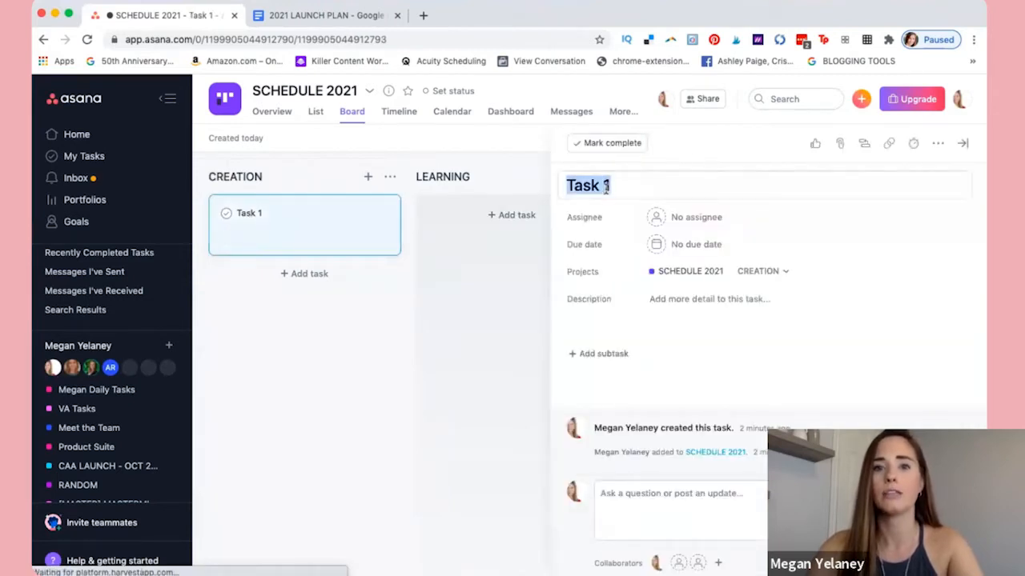
key("BackSpace")
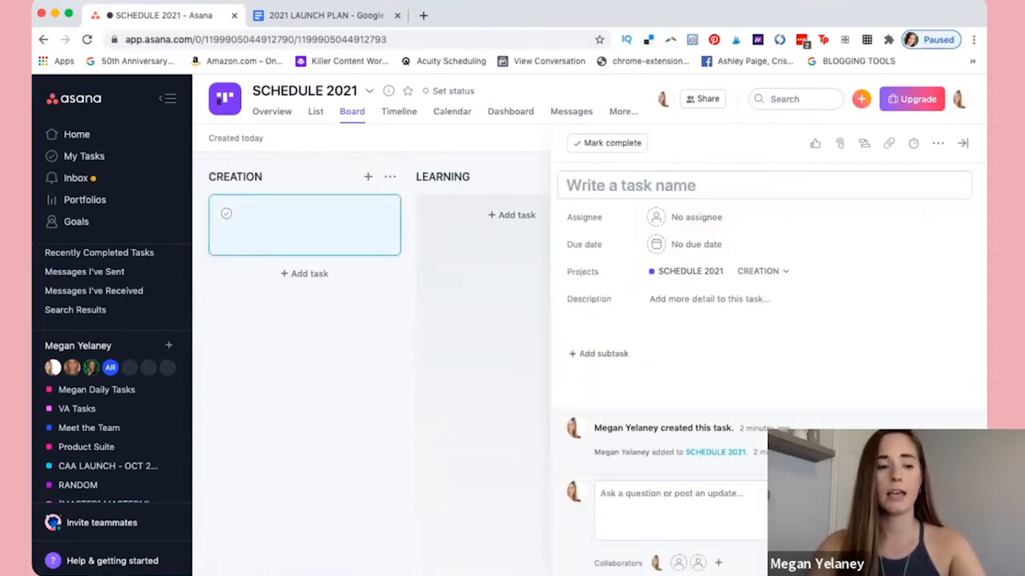
type("FILM YOUTUBE V")
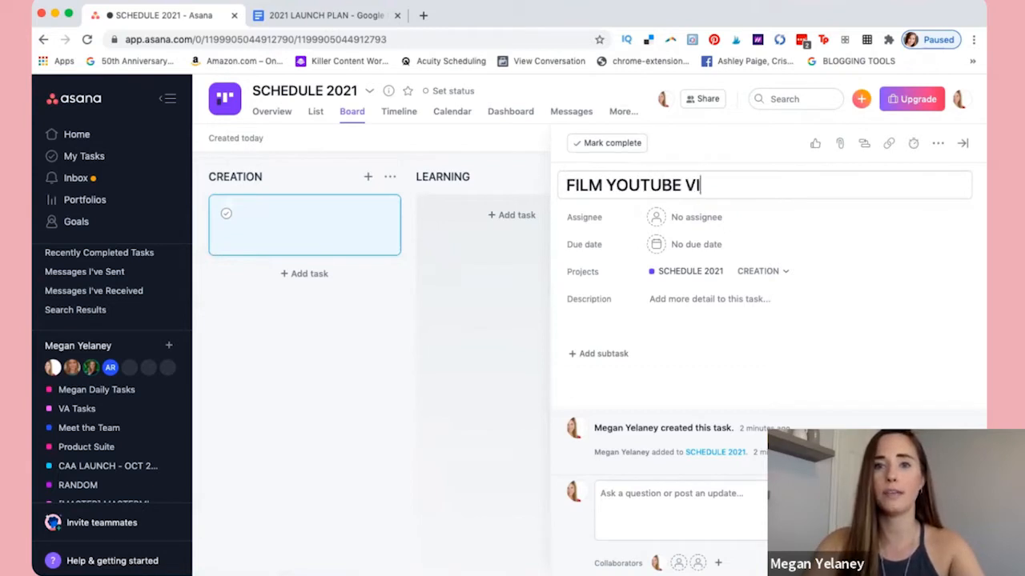
type("IDEO")
left_click(330, 319)
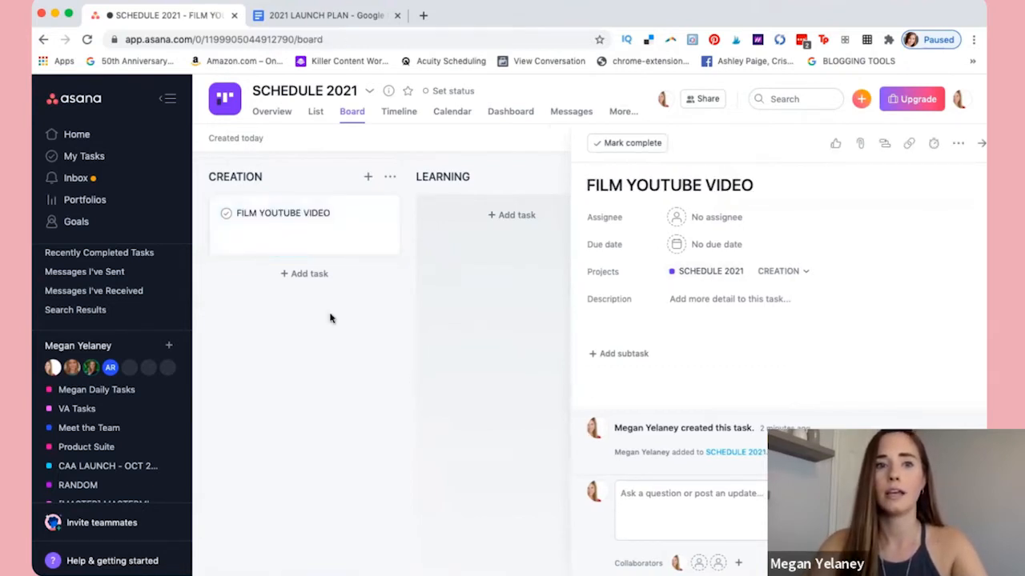
Add the tasks FILM REELS and RECORD PODCAST to the CREATION section.
left_click(295, 273)
type("FILM REELS")
left_click(290, 341)
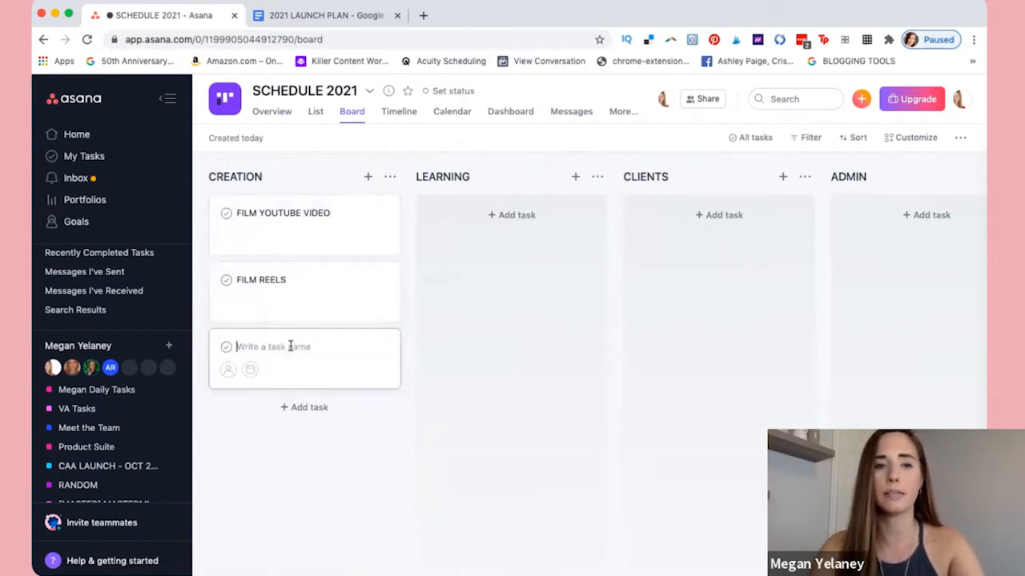
type("RECORD PODCAST")
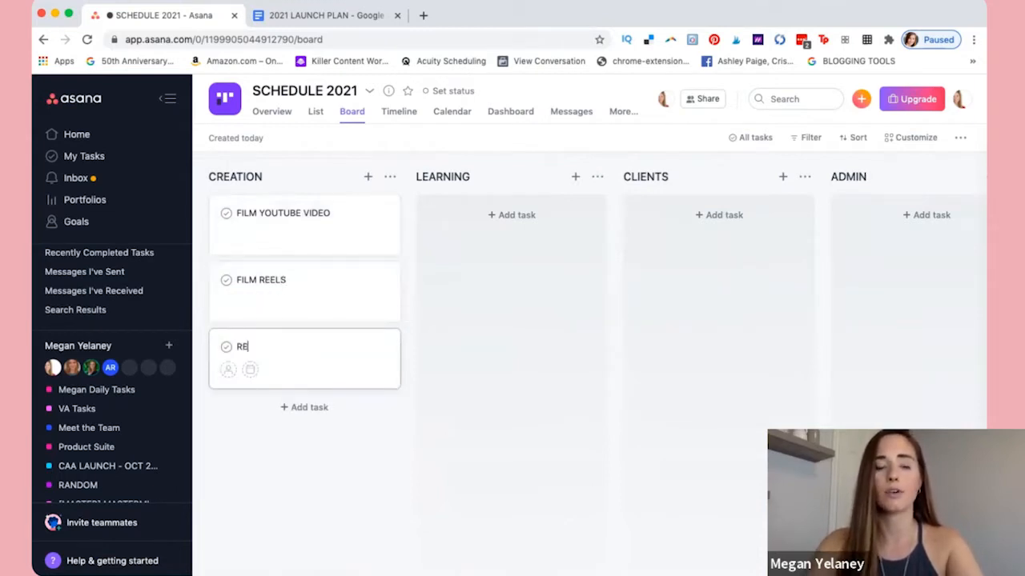
Add the tasks "WRITTEN CONTENT: WRITE POSTS/EMAILS/BLOGS" and "PLAN SOCIAL MEDIA SCHEDULE" to the CREATION section.
left_click(305, 408)
type("WRITE POSTS/EMAILS/BLOGS")
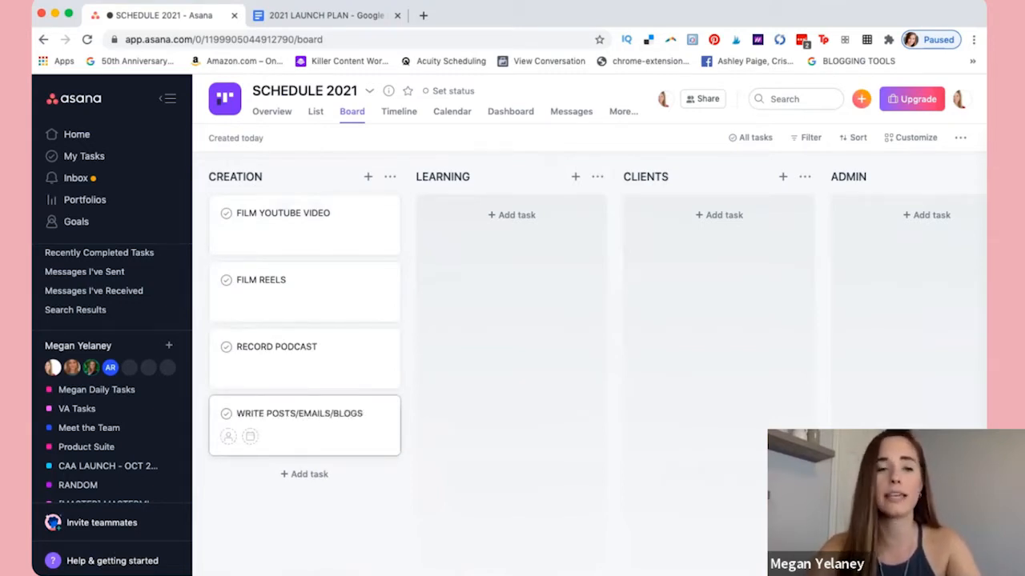
left_click(237, 414)
type("WRITE")
key("BackSpace")
type("TEN CONTEN")
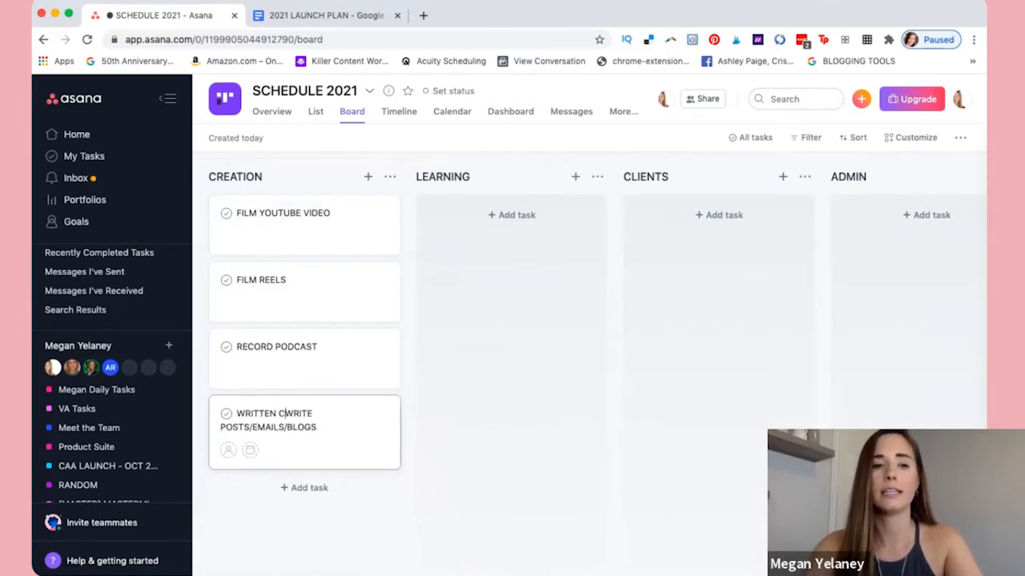
type("T:")
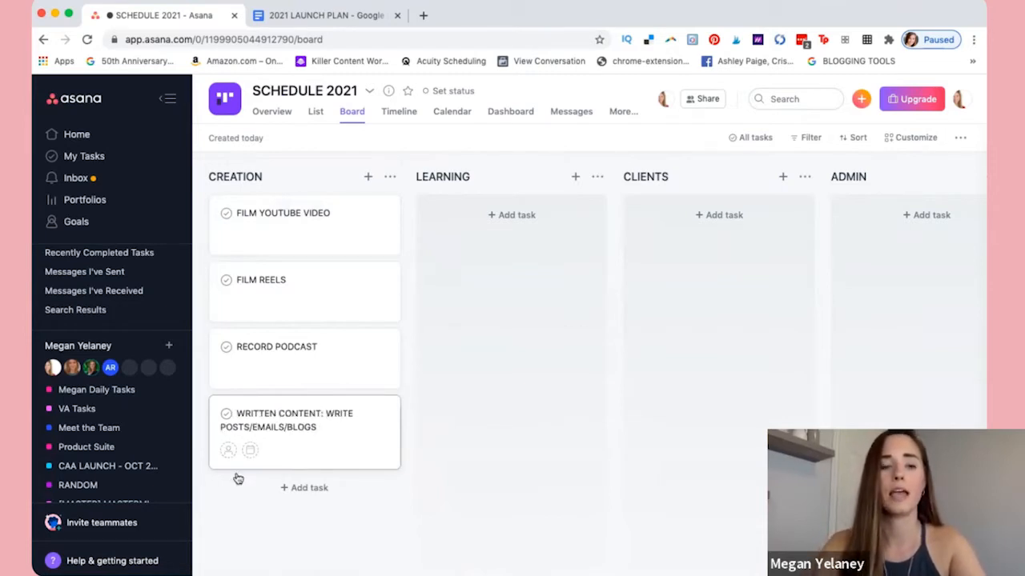
left_click(305, 487)
type("PLAN SOCIAL MEDIA SCHEDULE")
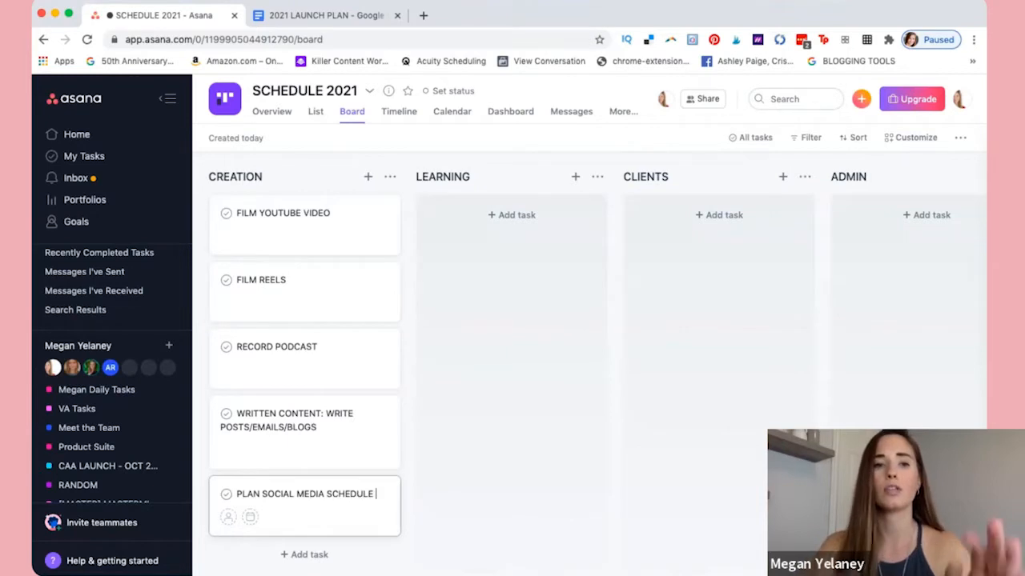
Add the tasks TIE COURSE, COPYWRITING and FUNNELS COURSE to the LEARNING section.
left_click(516, 215)
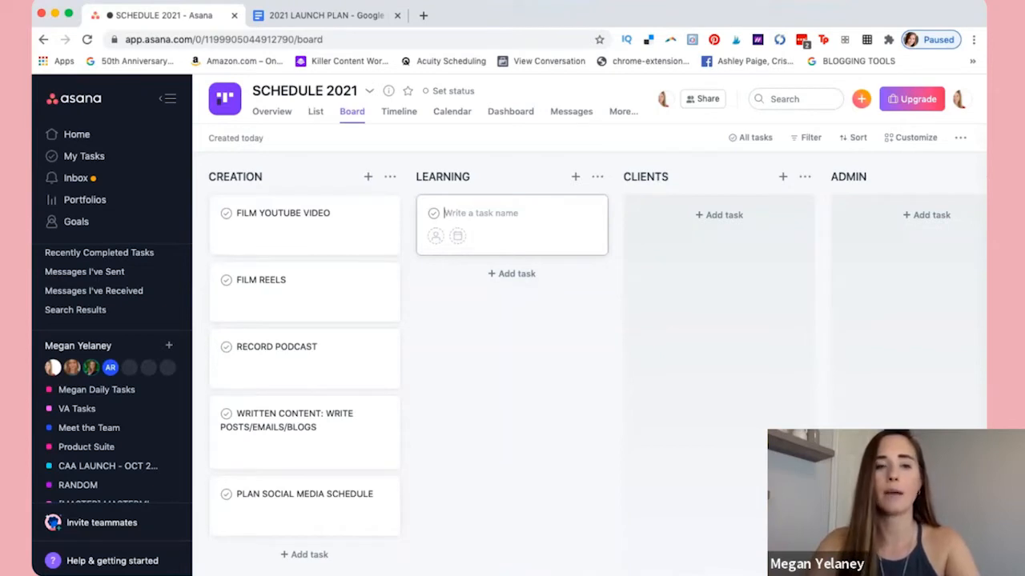
type("TIE COURSE")
left_click(504, 275)
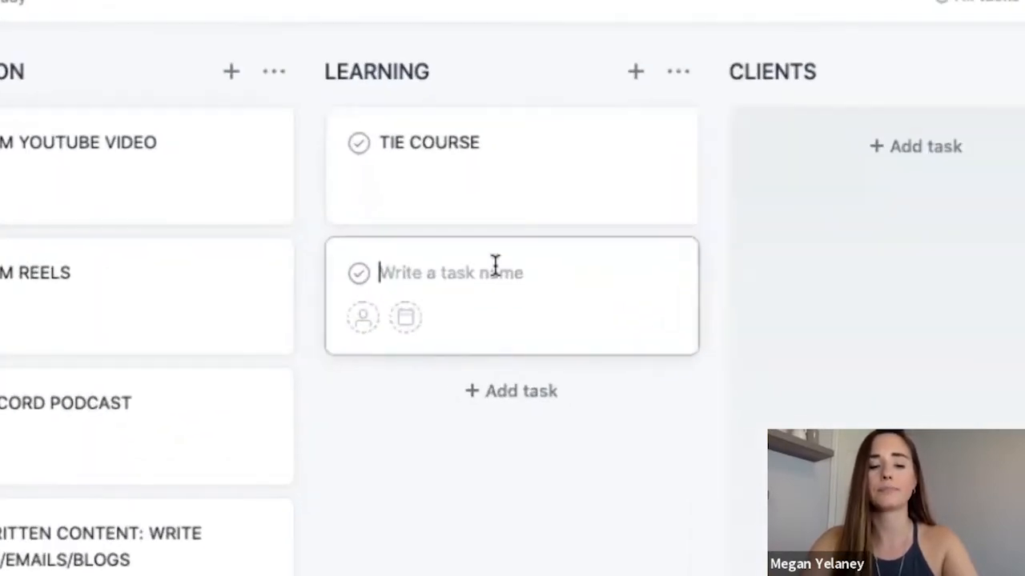
type("COPYWRITING")
left_click(532, 375)
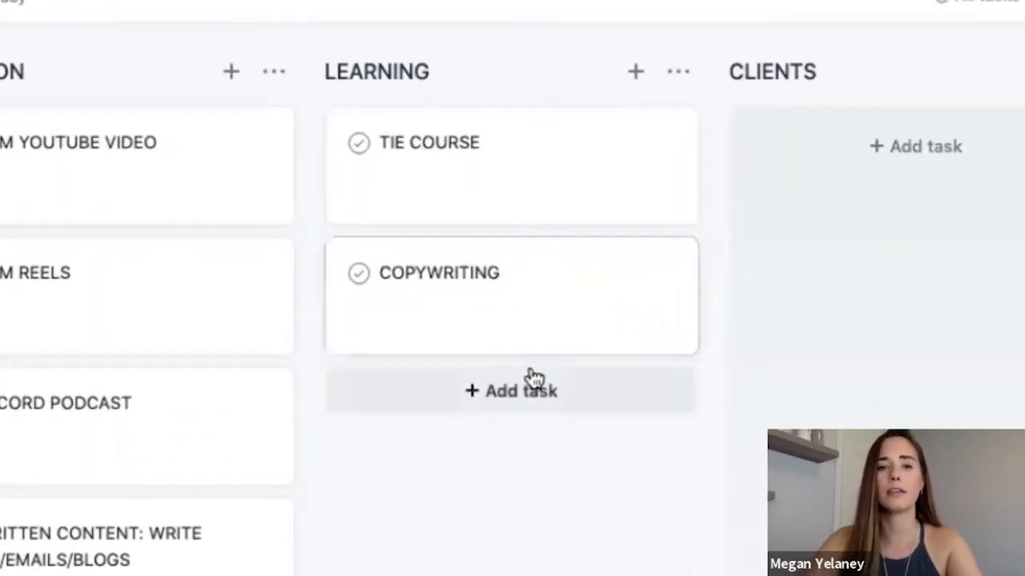
type("FUNNELS COURSE")
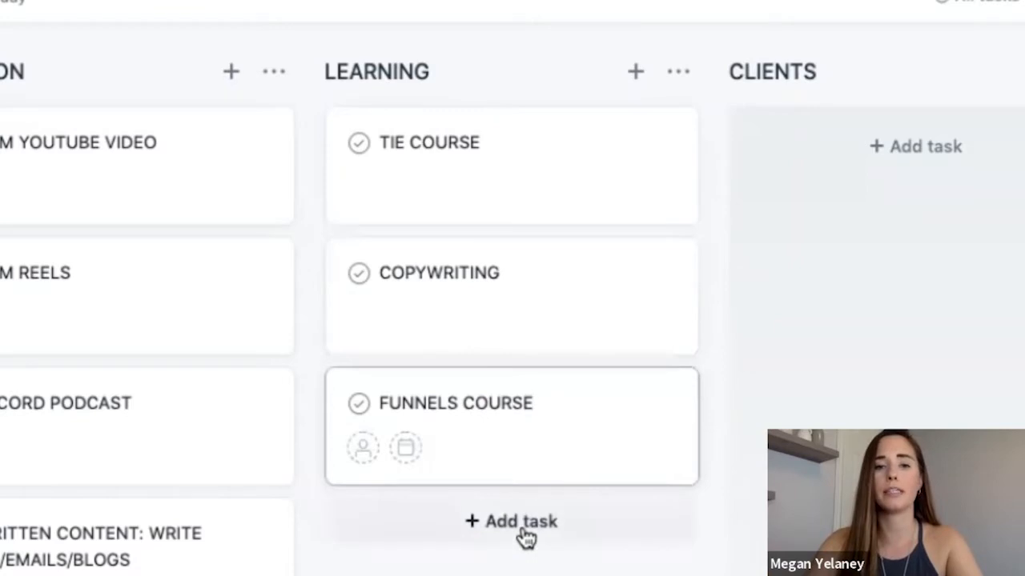
Add a LIFE COACH CERTIFICATION task at the end of the LEARNING section.
left_click(525, 528)
type("CL")
key("BackSpace")
key("BackSpace")
type("LIFE COACH CERTIFICATION")
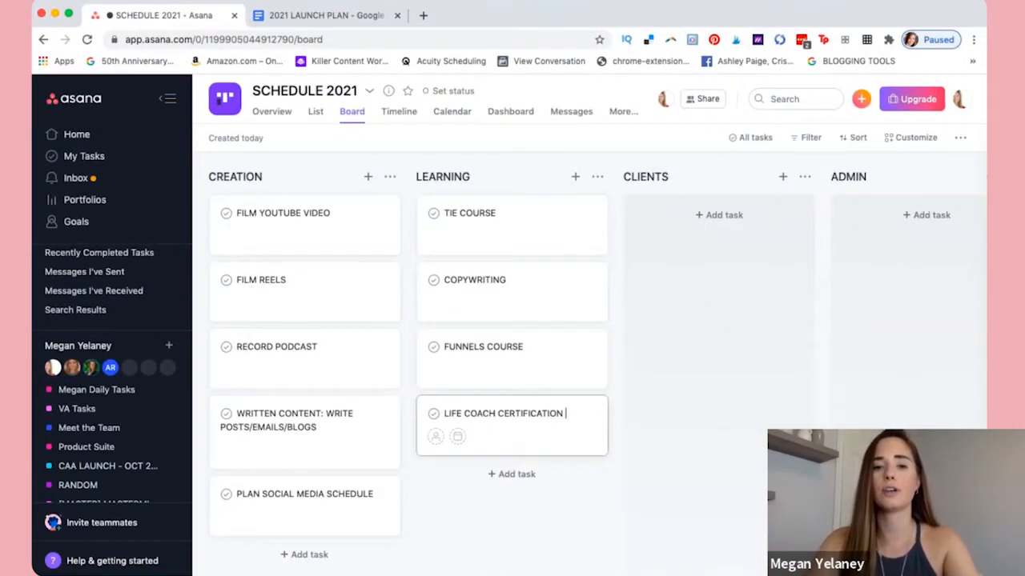
Add the tasks PRIVATE CLIENTS, MASTERMIND CLIENTS and CLIENT ATTRACTION ACADEMY to the CLIENTS section.
left_click(711, 215)
type("PRIVATE CLIENTS")
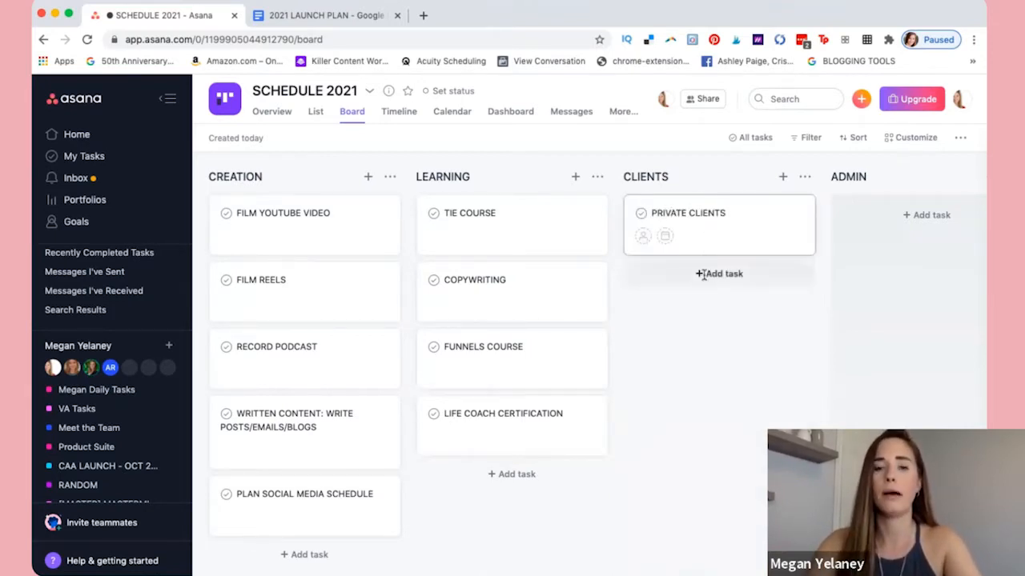
left_click(719, 272)
type("MASTERMIND CLIENTS")
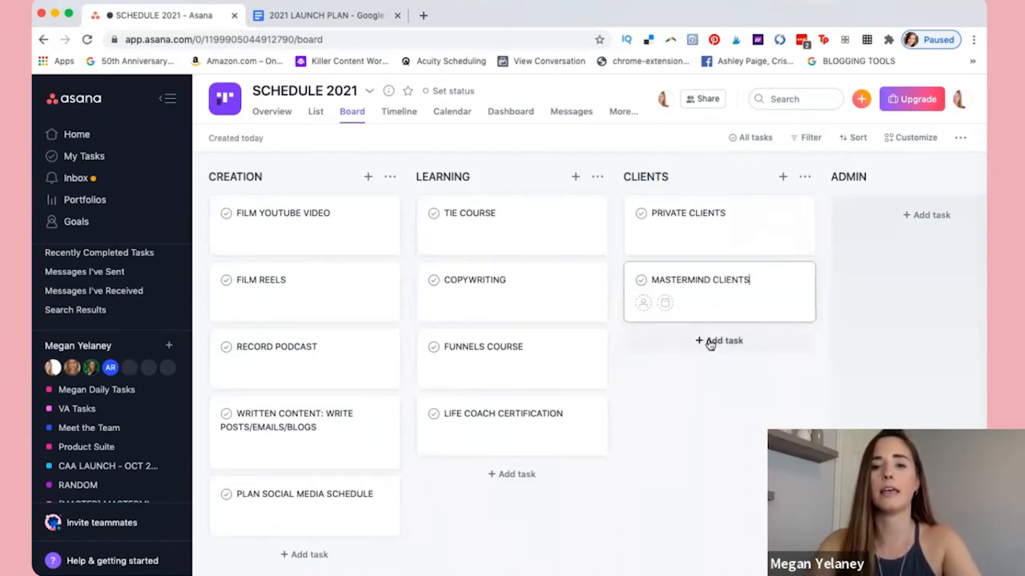
left_click(711, 340)
type("CLIENT ATTRACTION A")
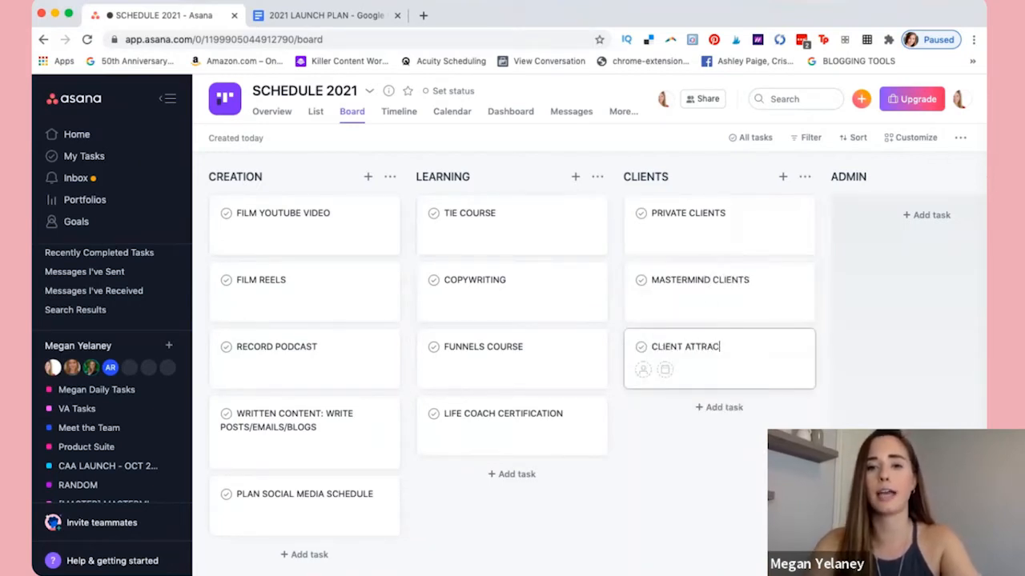
type("CADEMY")
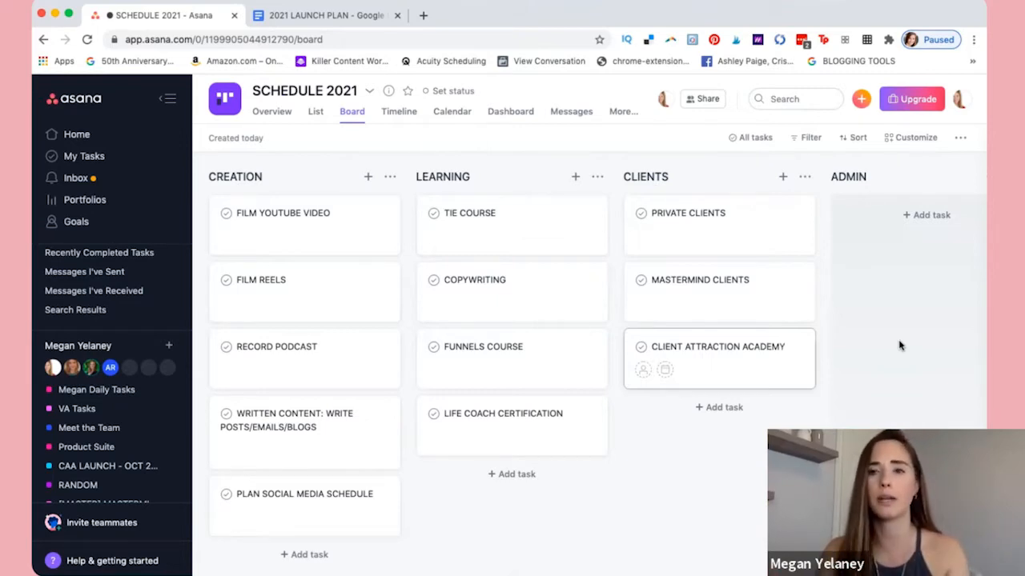
Add the tasks TEAM MEETINGS, EMAIL CLEAN UP and "PLANNING/CATCHING UP ON PROJECTS" to the ADMIN section.
left_click(921, 214)
type("TEAM MEETINGS")
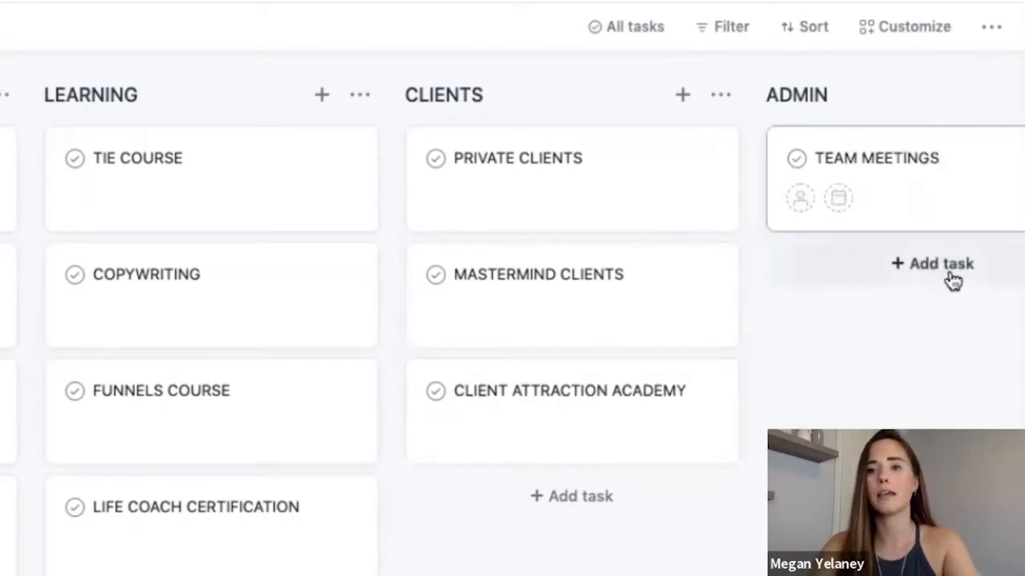
left_click(948, 269)
type("EMAIL CLEAN UP")
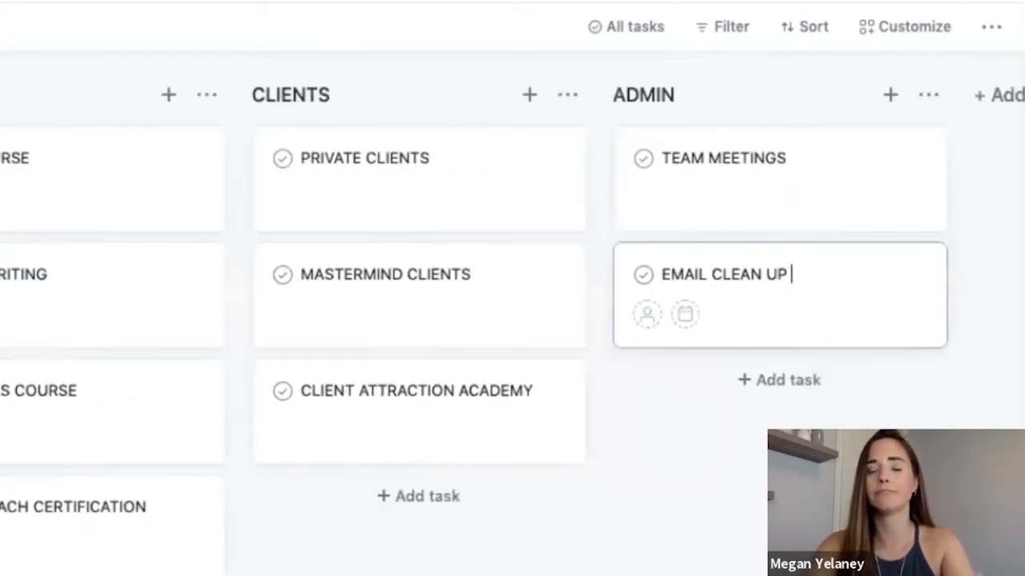
left_click(808, 380)
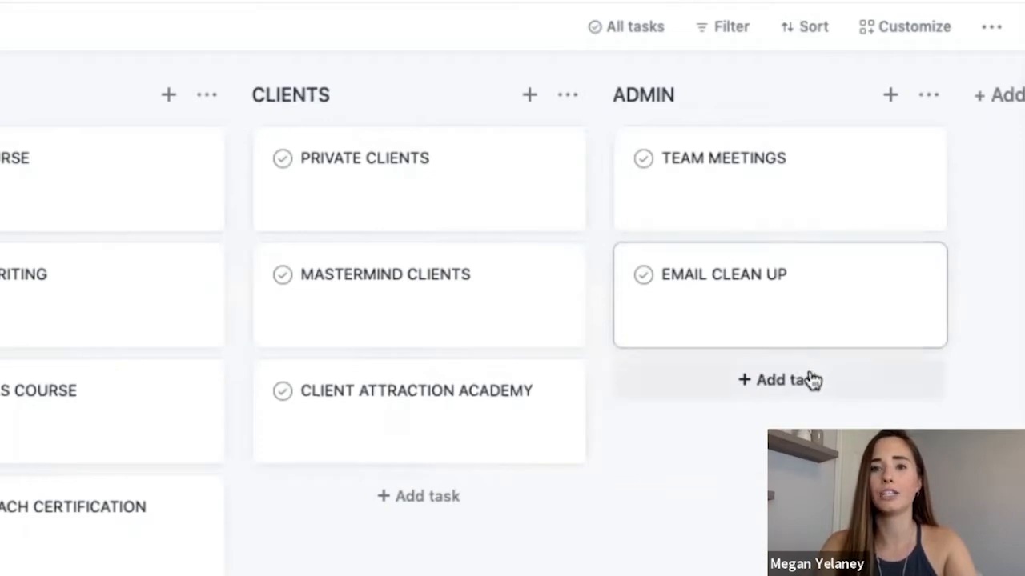
type("PLANN")
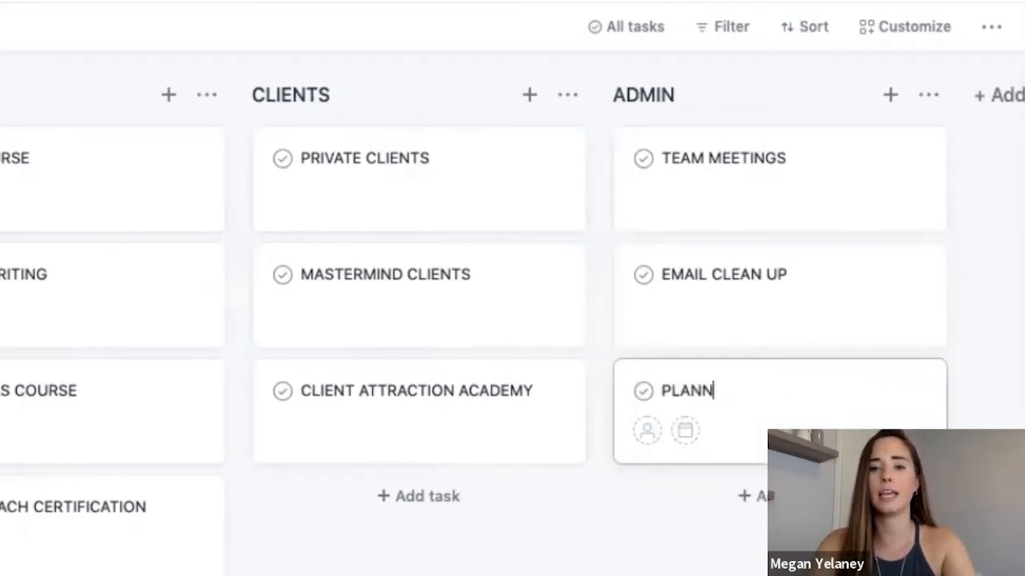
type("ING/CATCHING UP ON PROJECTS")
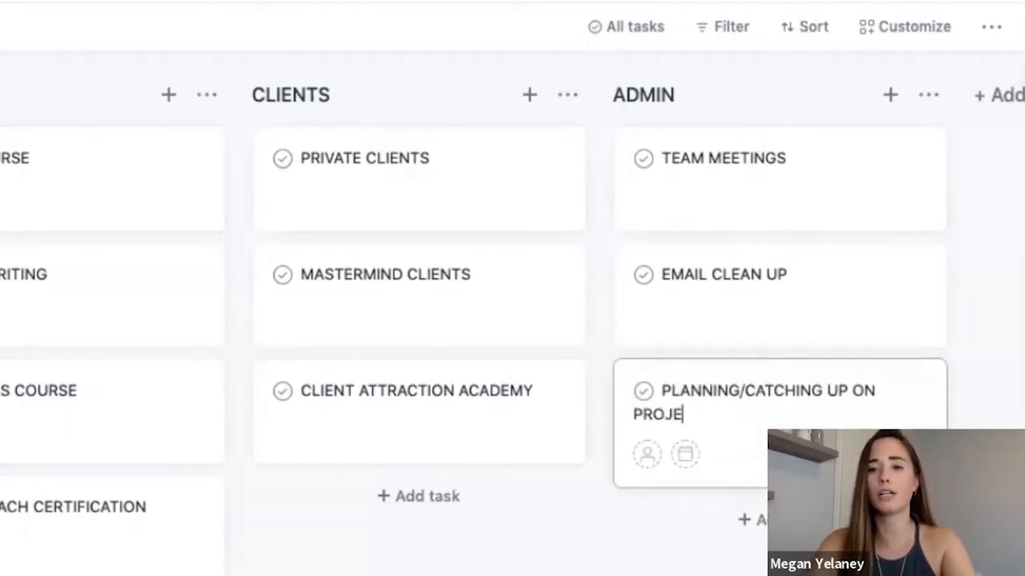
left_click(987, 346)
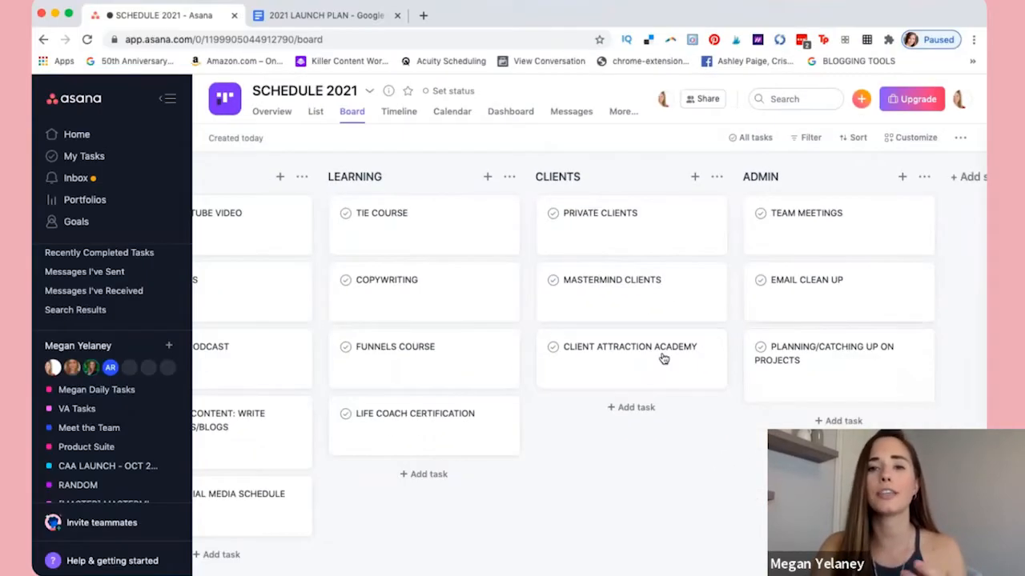
Assign the FILM YOUTUBE VIDEO task to the account owner and set its due date to February 13, 2021.
scroll(475, 408, "left", 2)
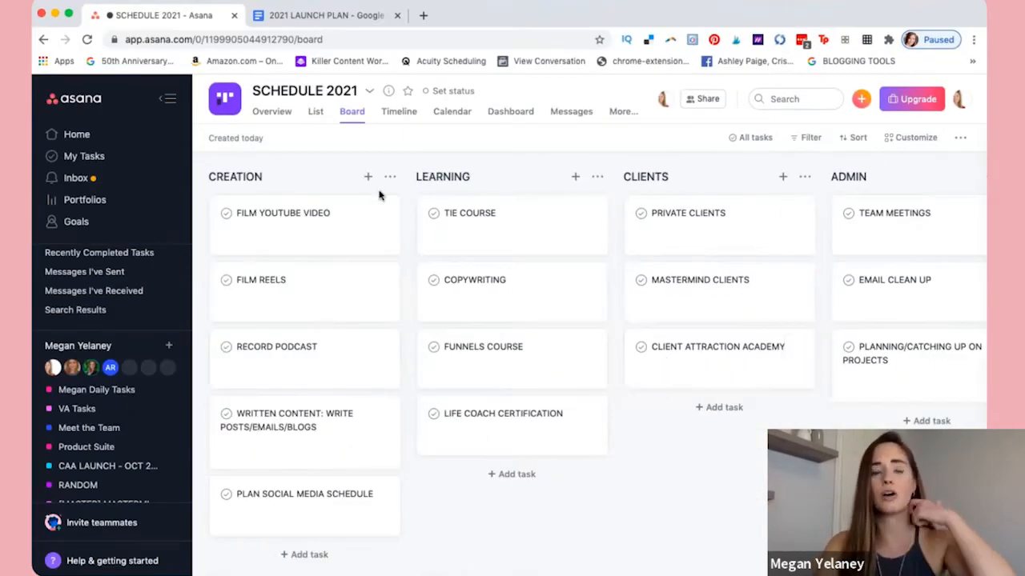
left_click(335, 212)
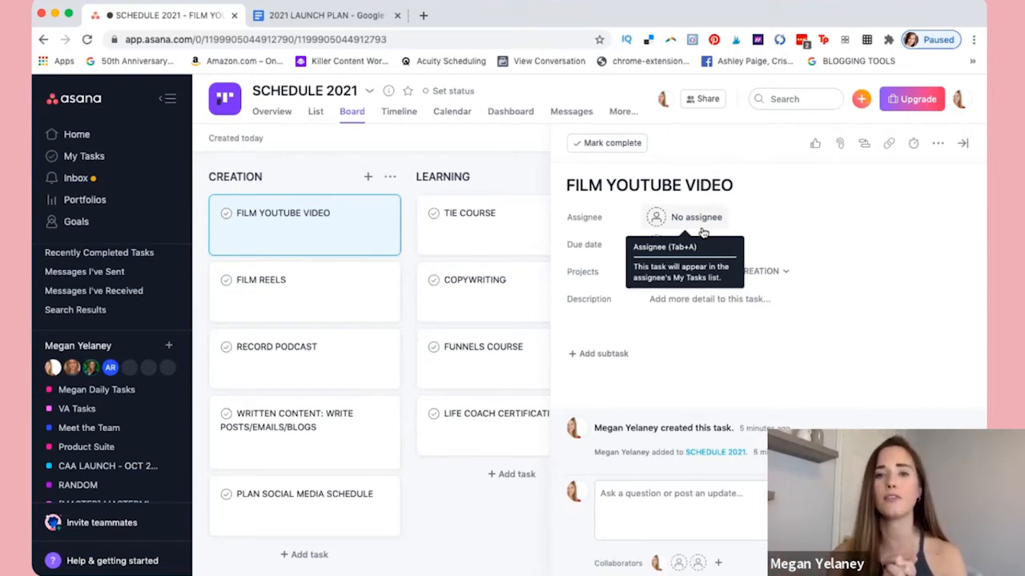
left_click(677, 217)
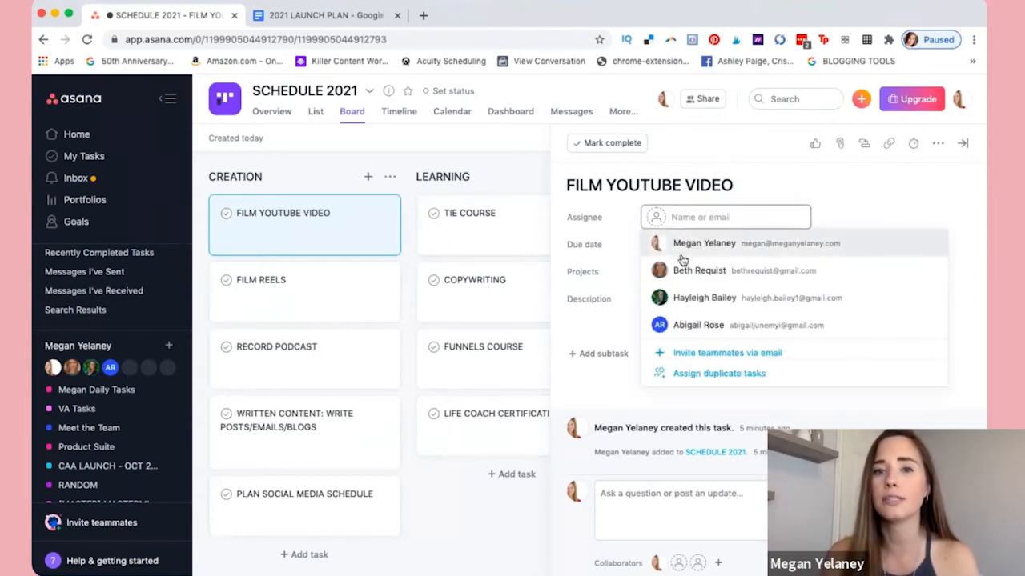
left_click(689, 253)
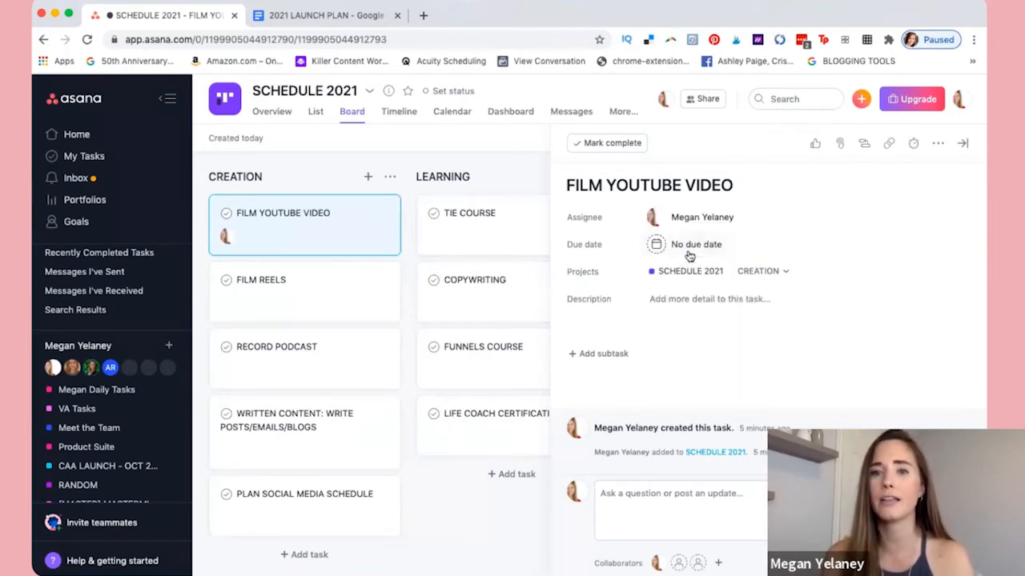
left_click(696, 245)
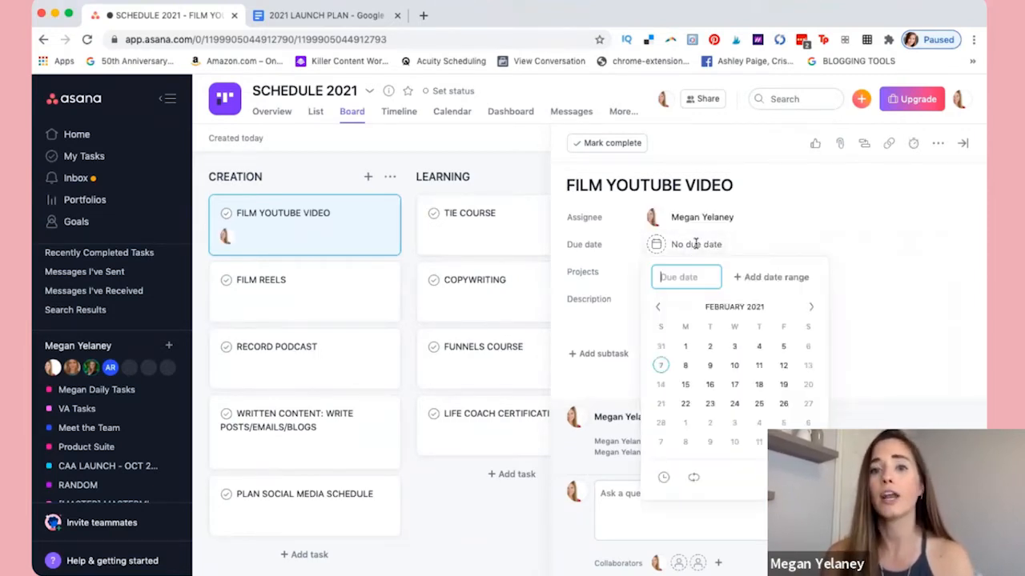
left_click(808, 365)
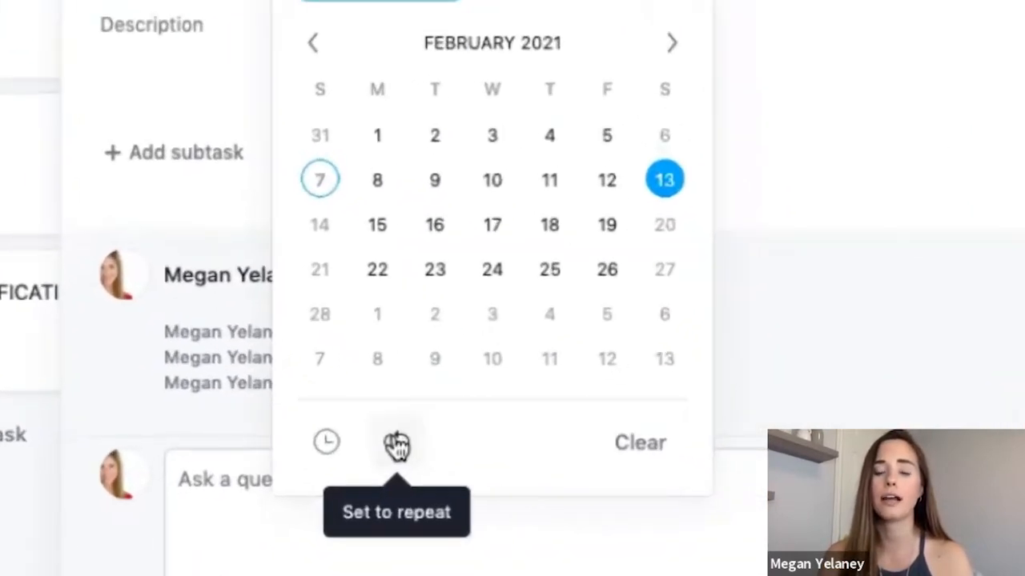
Make the FILM YOUTUBE VIDEO task repeat weekly on Saturdays.
left_click(694, 477)
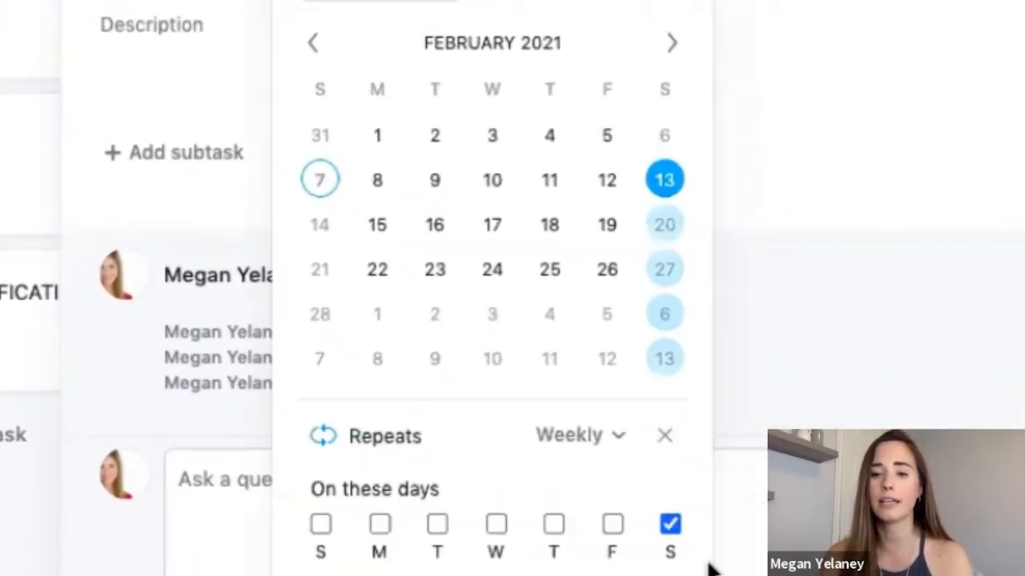
left_click(613, 426)
scroll(599, 291, "down", 1)
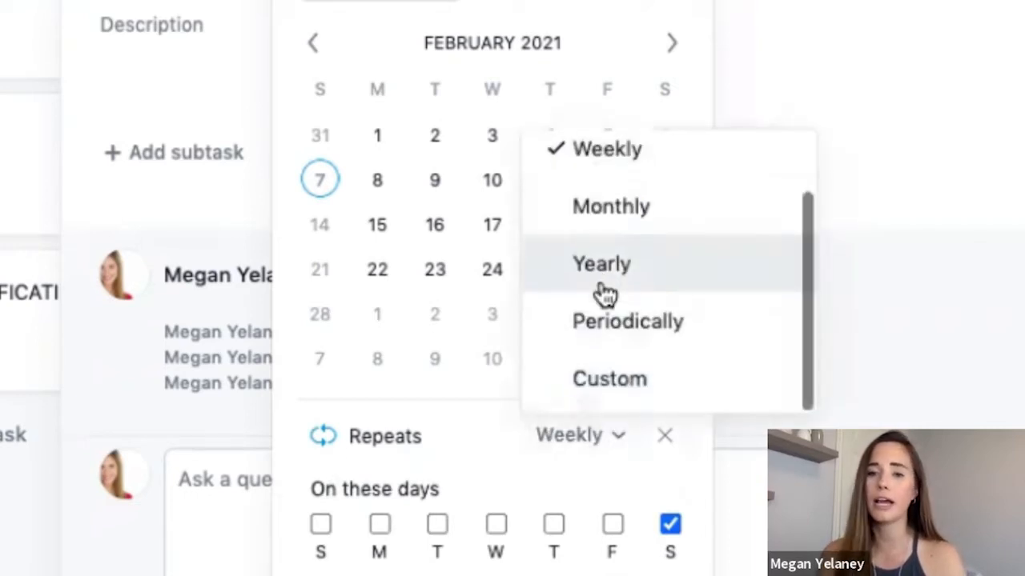
left_click(583, 158)
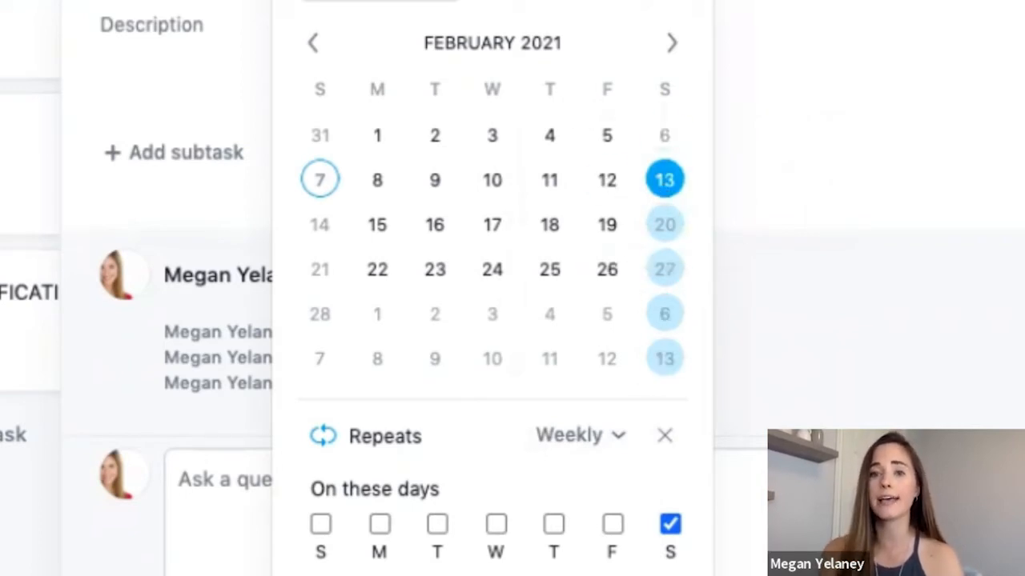
left_click(873, 69)
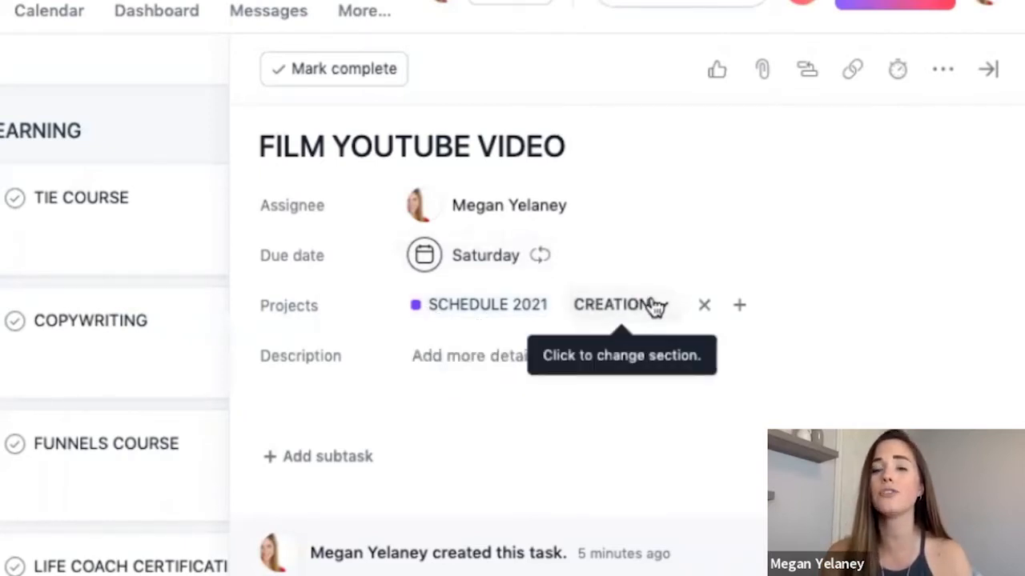
List DAY IN THE LIFE, WHY I LEFT NETWORK MARKETING and WHAT I EAT AS AN ENTREPRENEUR on separate lines in the FILM YOUTUBE VIDEO description.
left_click(478, 357)
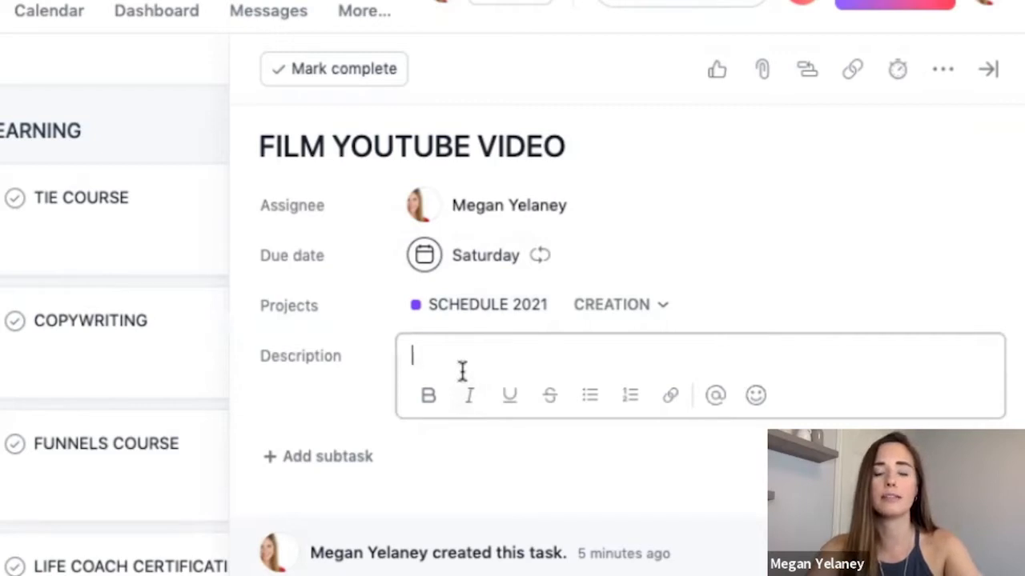
type("DAY IN THE LIFE")
key("Return")
type("WHY I LEFT NETWORKIN")
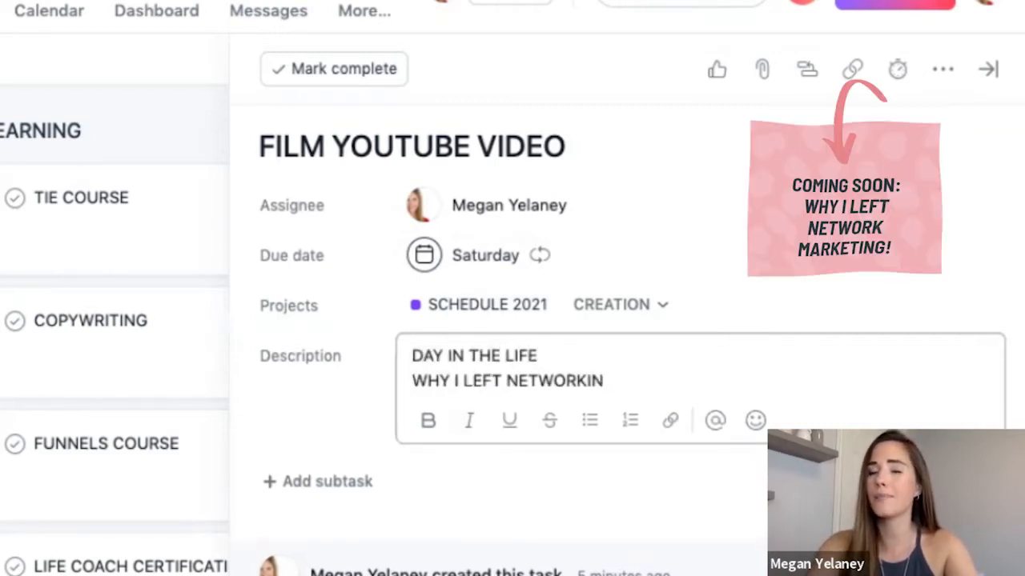
type("G MARKETING")
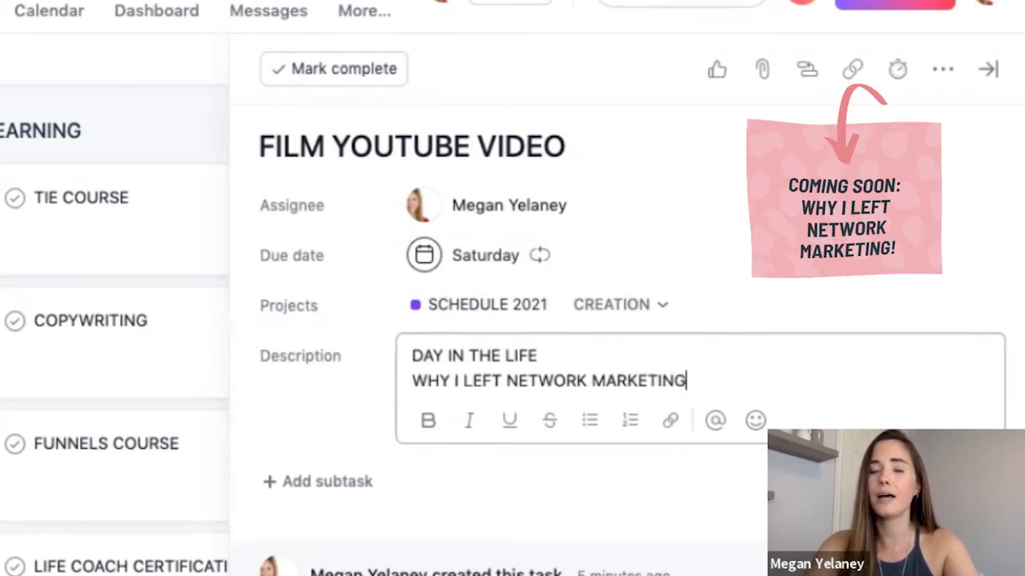
key("Return")
type("WHAT I ")
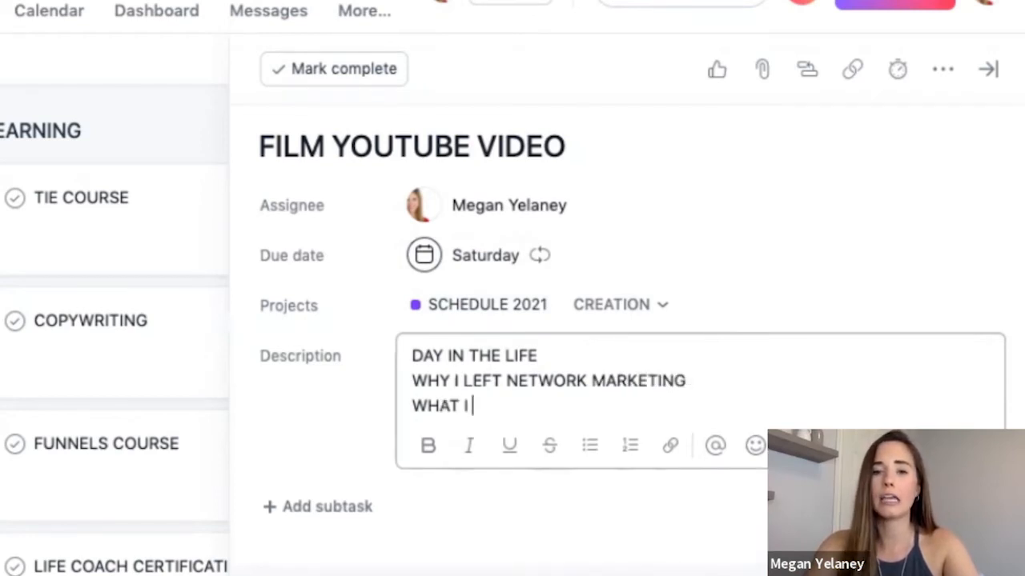
type("EAT AS AN ENTREPRENEUR")
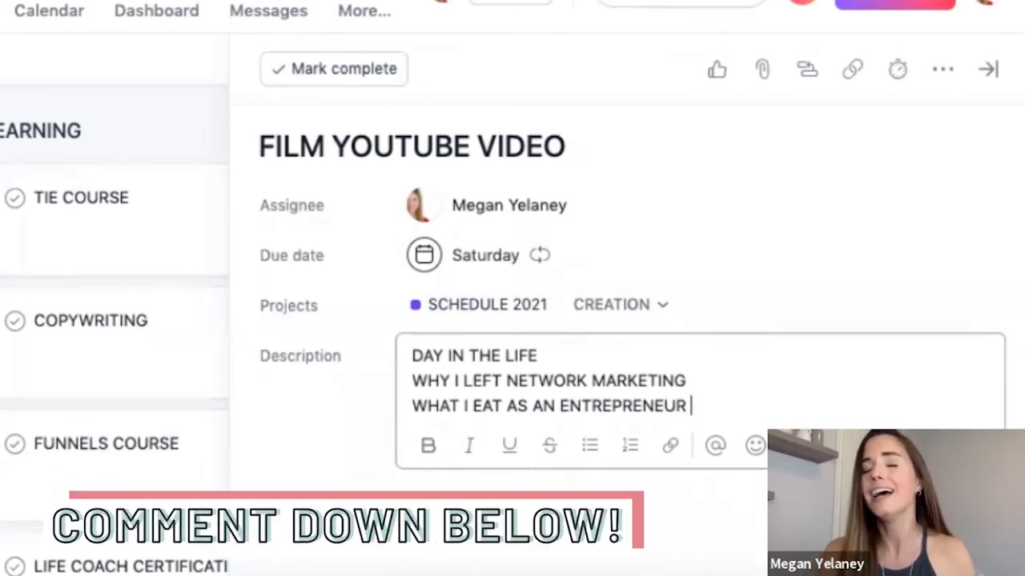
Prefix the first two video topics in the description with the dates "SAT, 2/6-" and "SAT, 2/13-".
left_click(397, 355)
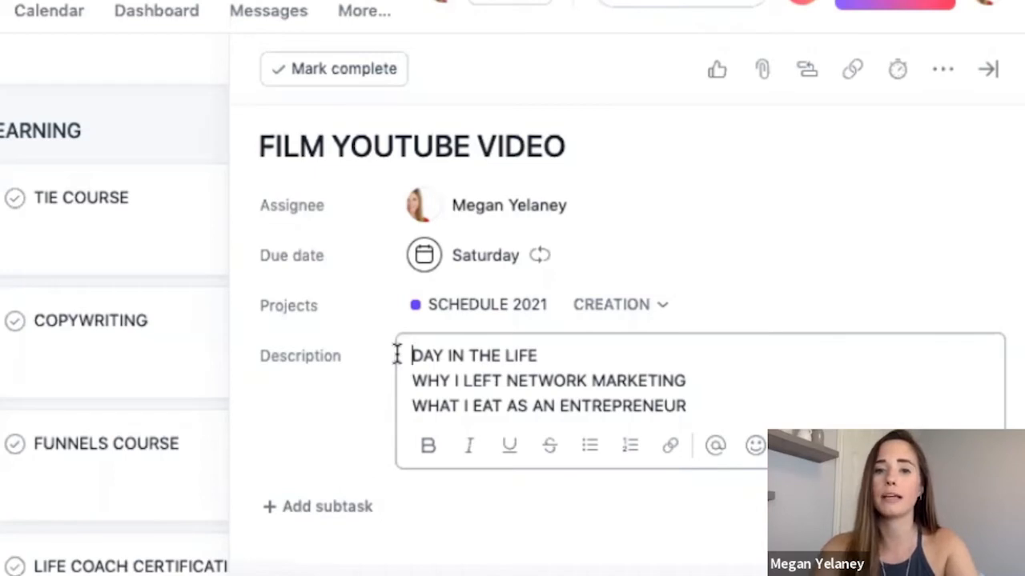
type("SAT, 2/")
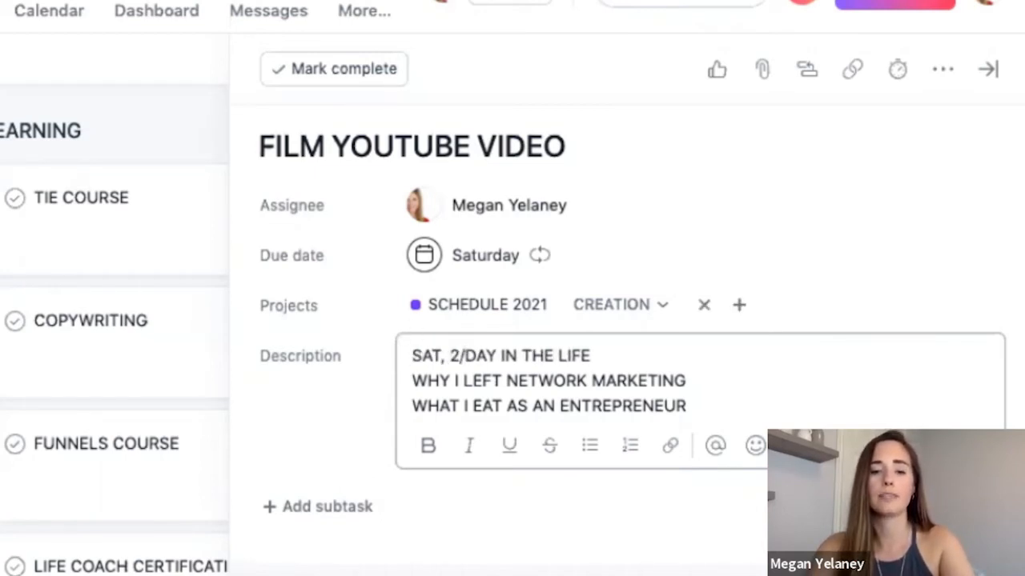
type("6")
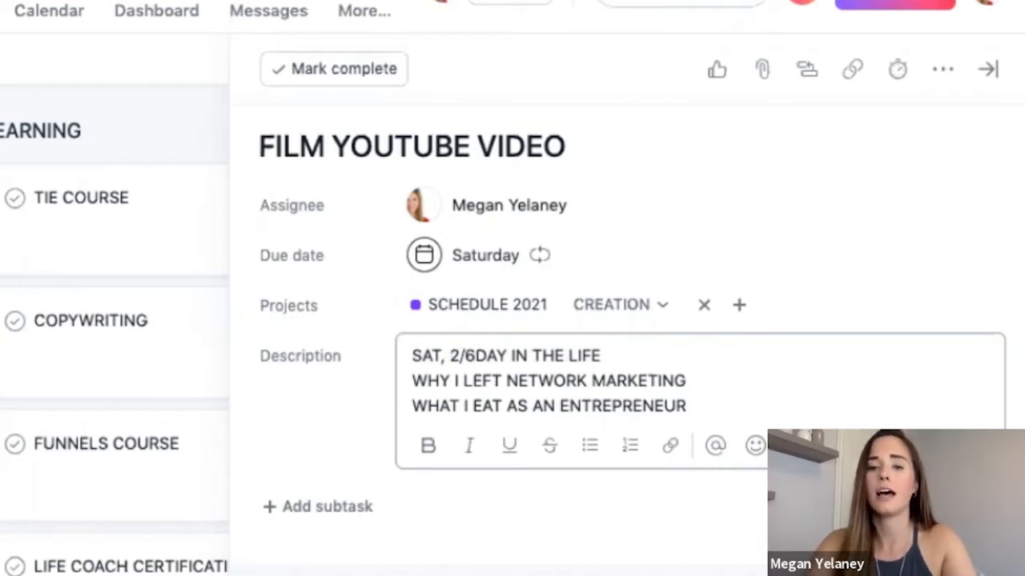
type("-")
left_click(411, 379)
type("SAT, 2/13-")
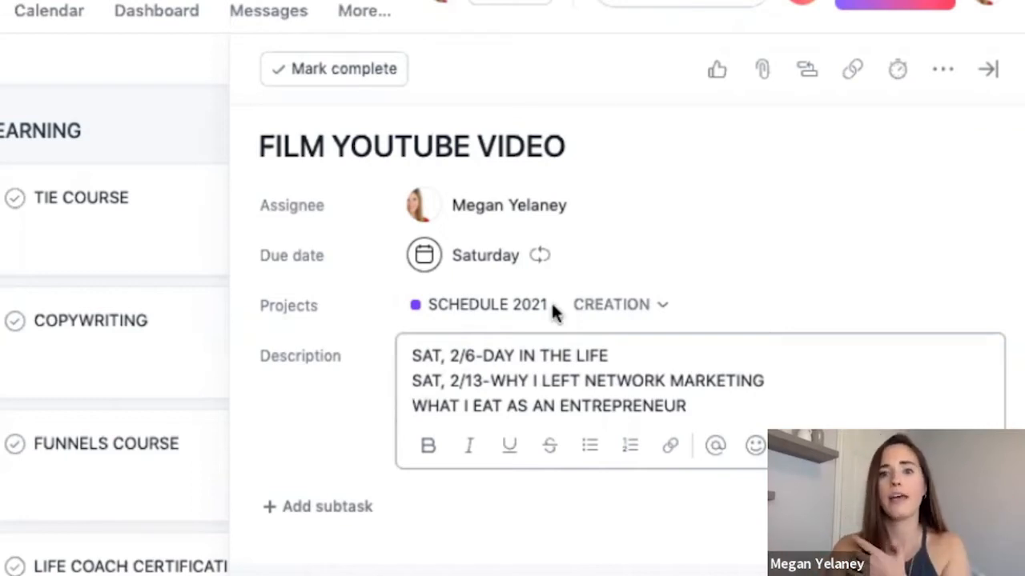
Delete the DAY IN THE LIFE line and the remaining video topics from the FILM YOUTUBE VIDEO description.
double_click(414, 362)
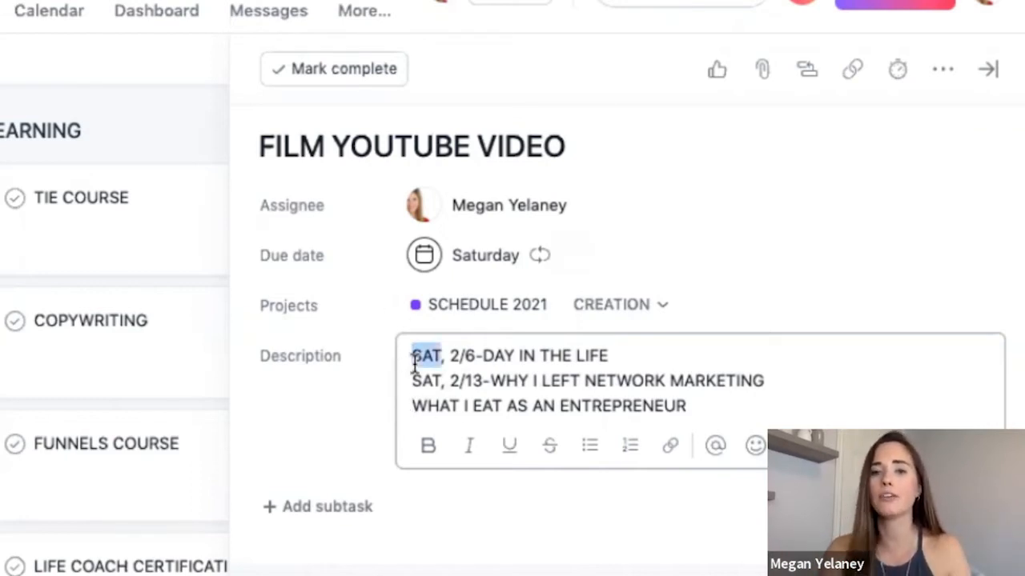
triple_click(414, 362)
key("BackSpace")
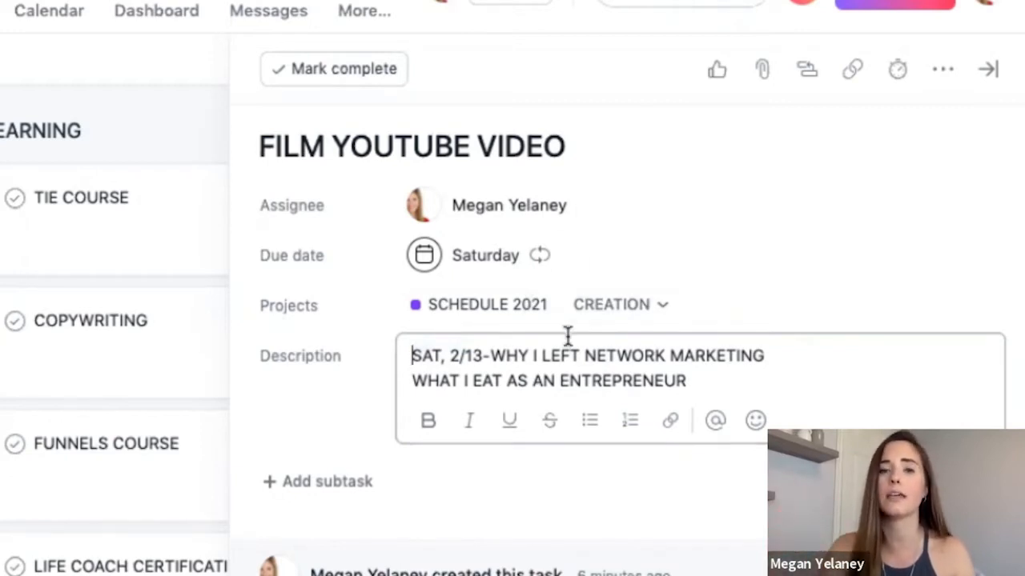
triple_click(529, 378)
left_click(631, 358)
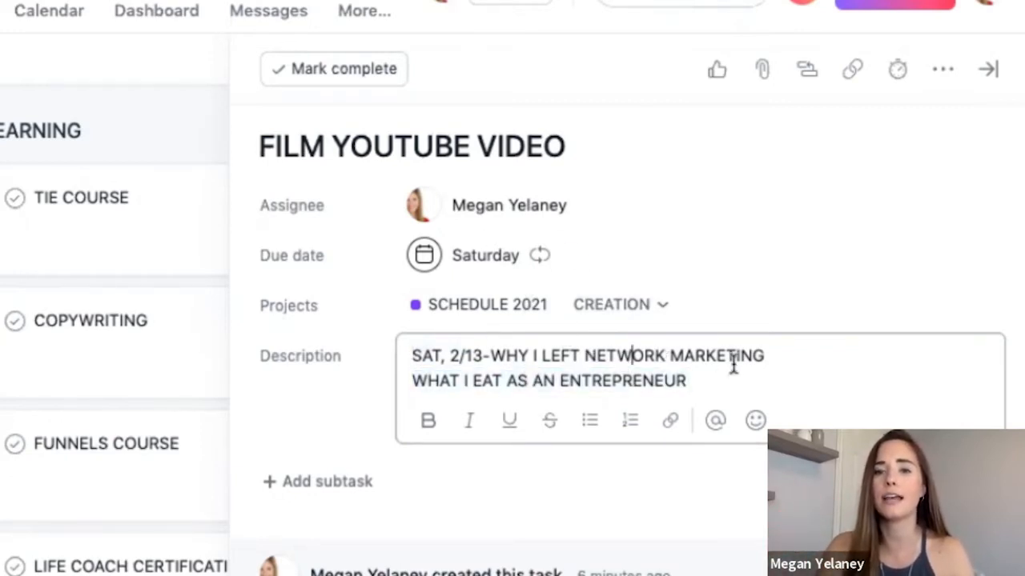
key("ctrl+a")
key("BackSpace")
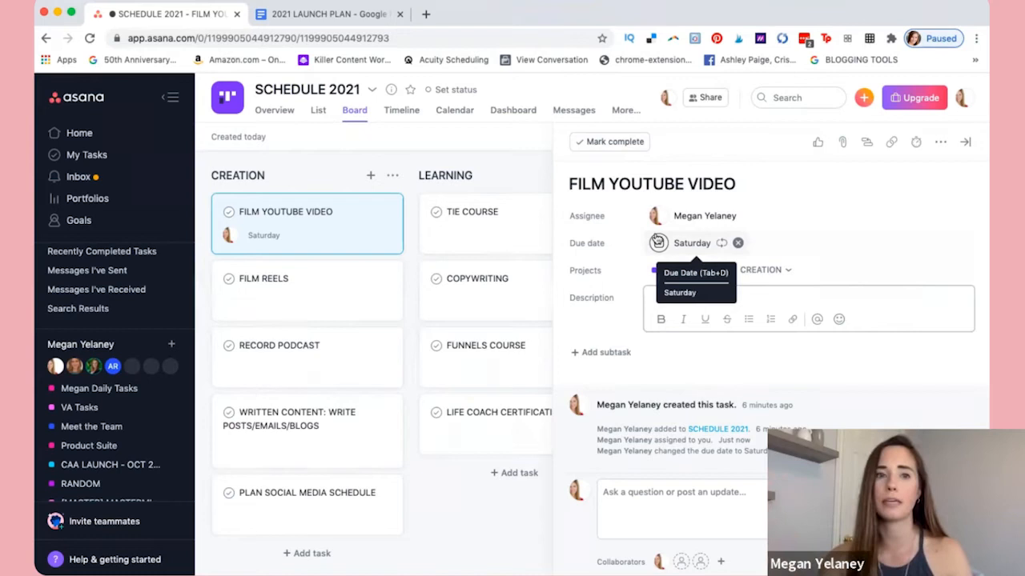
Open the FILM REELS task and assign it to the account owner.
left_click(270, 280)
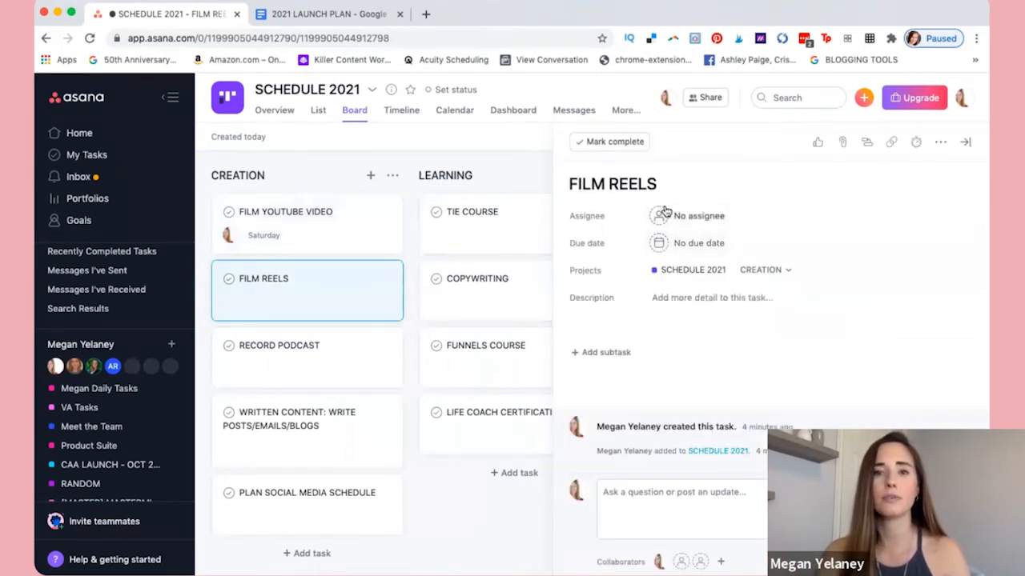
left_click(682, 227)
left_click(688, 237)
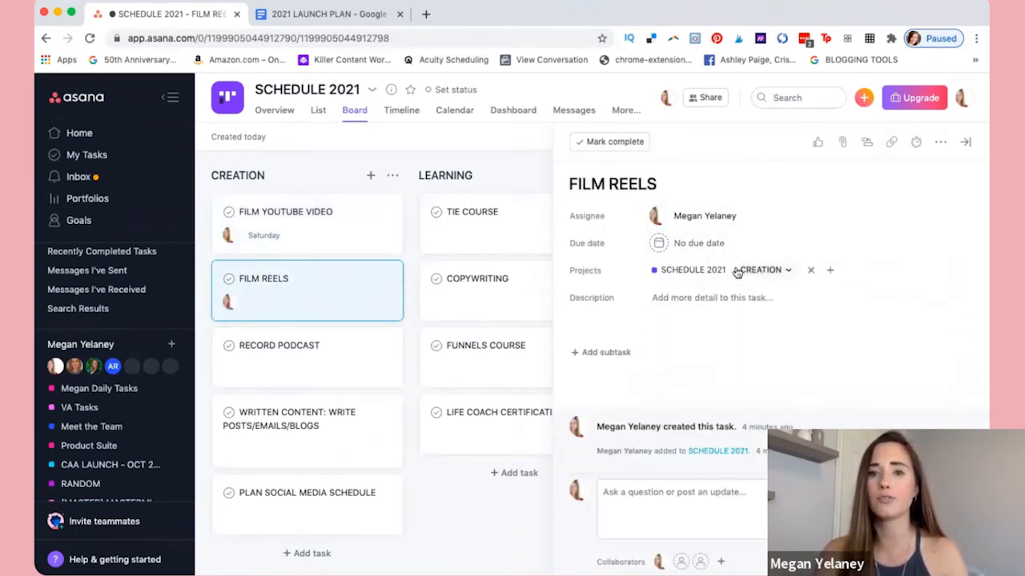
Set the due date of the FILM REELS task to Saturday, 02/13/21.
left_click(689, 247)
left_click(811, 364)
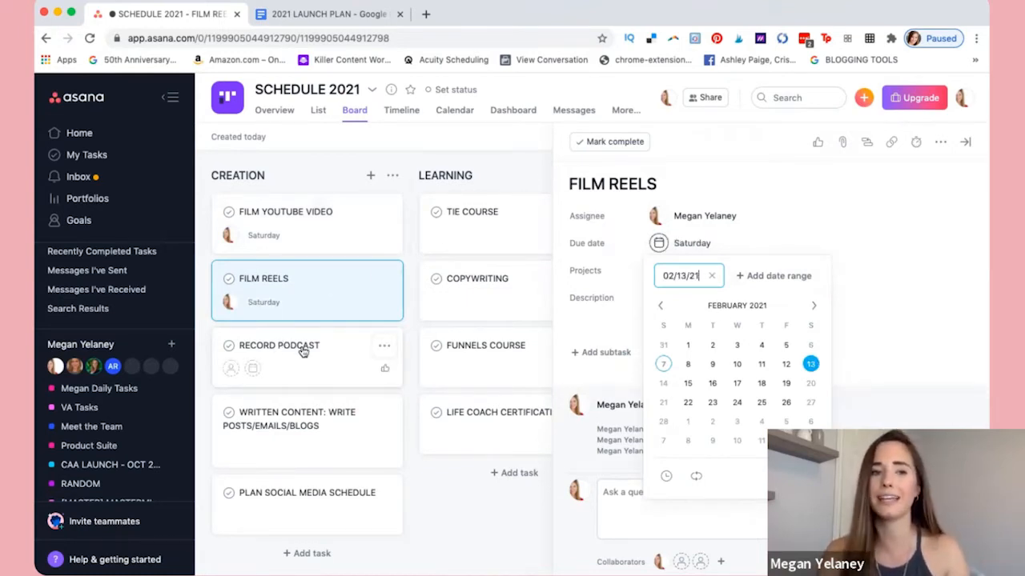
Assign the RECORD PODCAST task to the account owner and set its due date to 02/08/21.
left_click(303, 352)
left_click(686, 217)
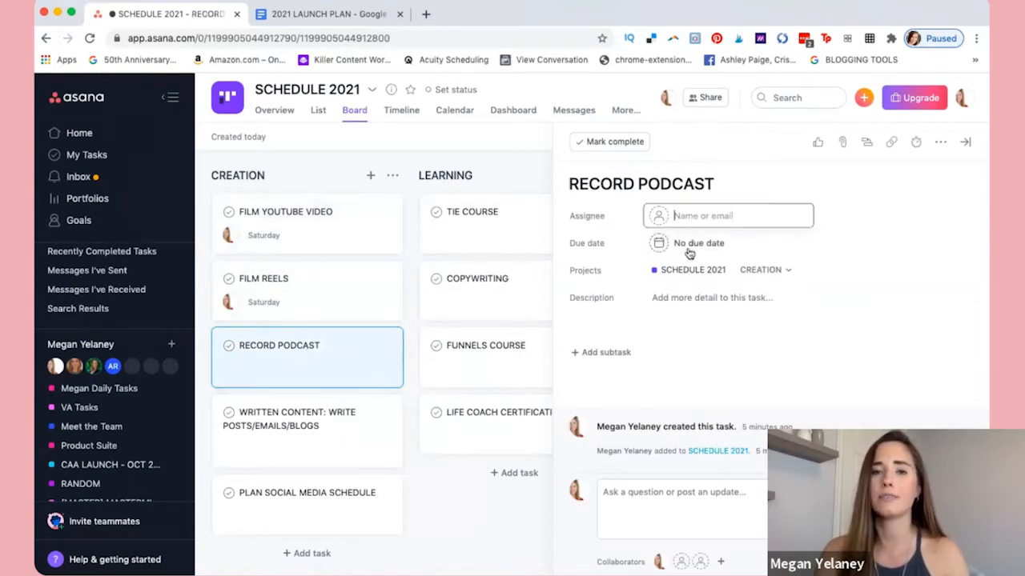
left_click(688, 244)
left_click(688, 247)
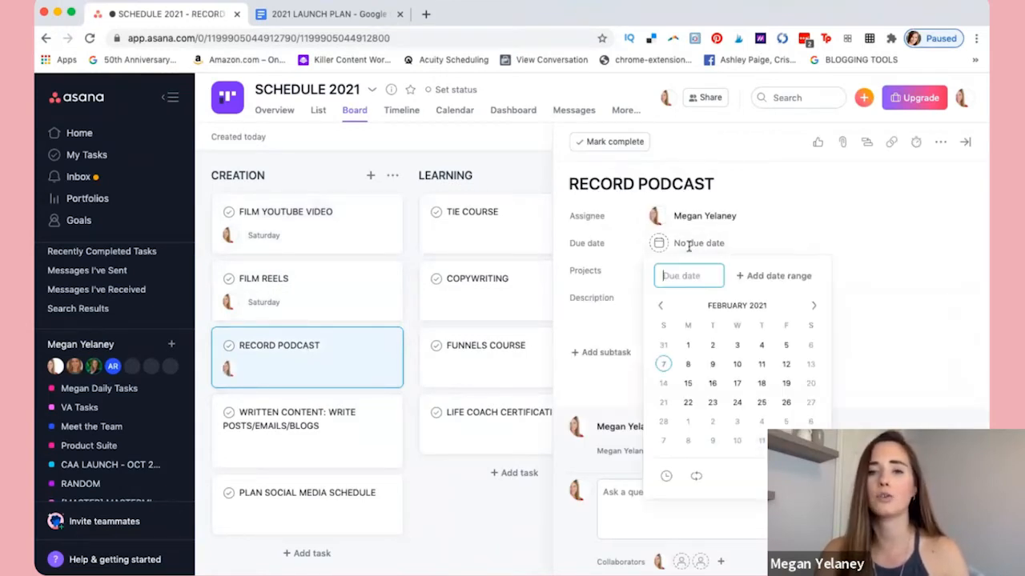
left_click(686, 364)
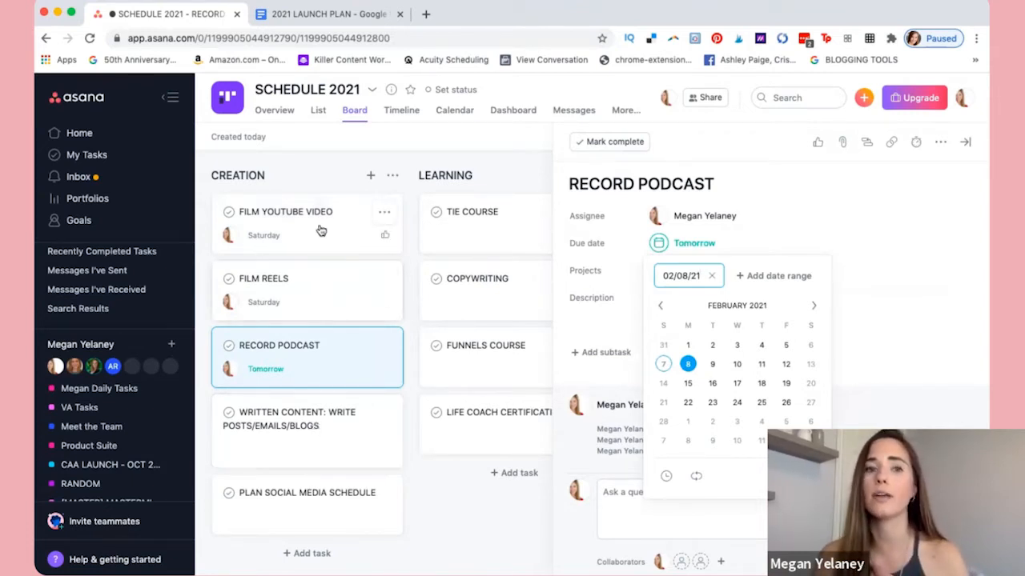
Make the FILM REELS due date repeat weekly.
left_click(287, 289)
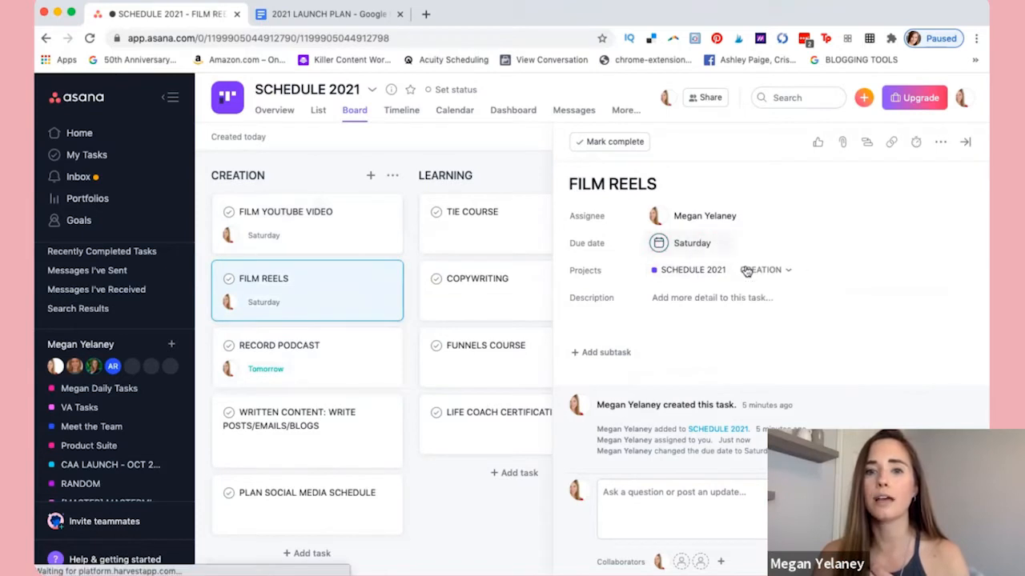
left_click(680, 242)
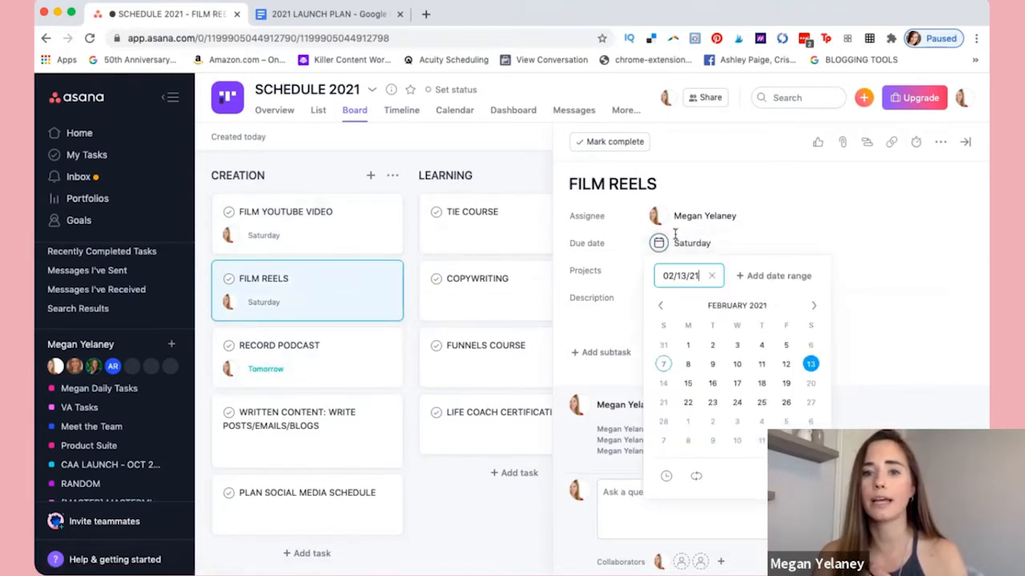
left_click(696, 476)
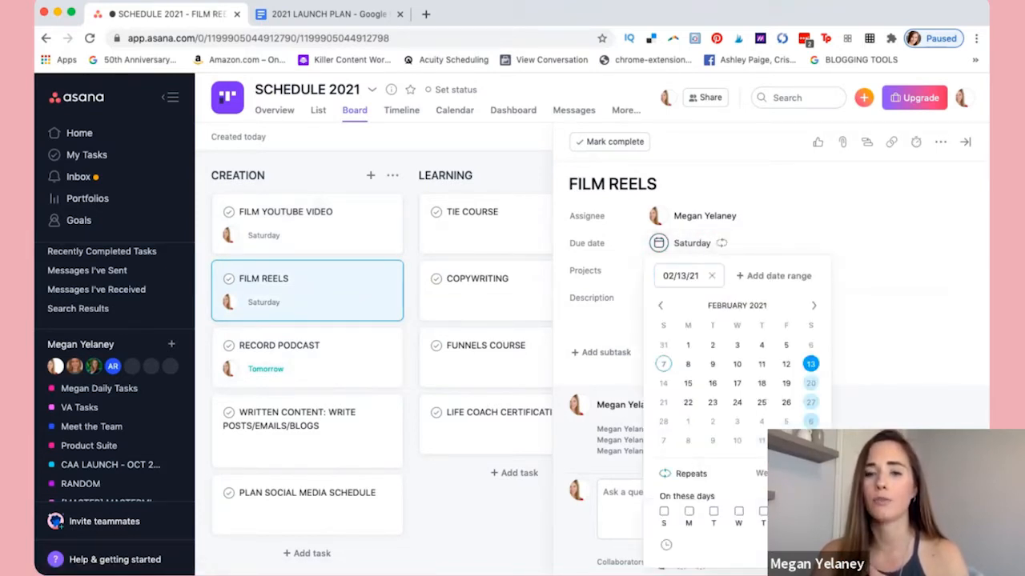
left_click(881, 369)
Make the RECORD PODCAST due date repeat monthly on day 8.
left_click(341, 355)
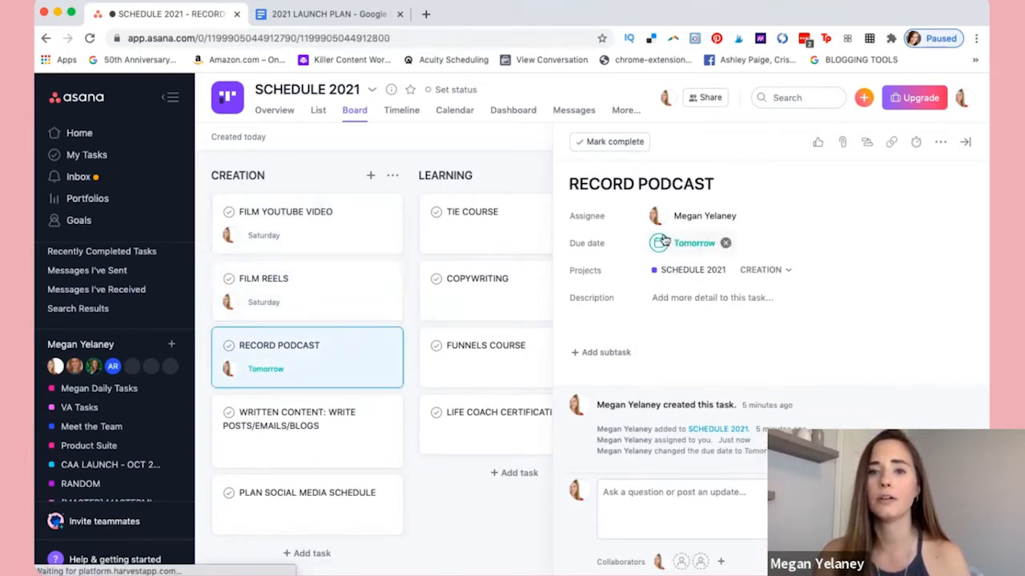
left_click(672, 242)
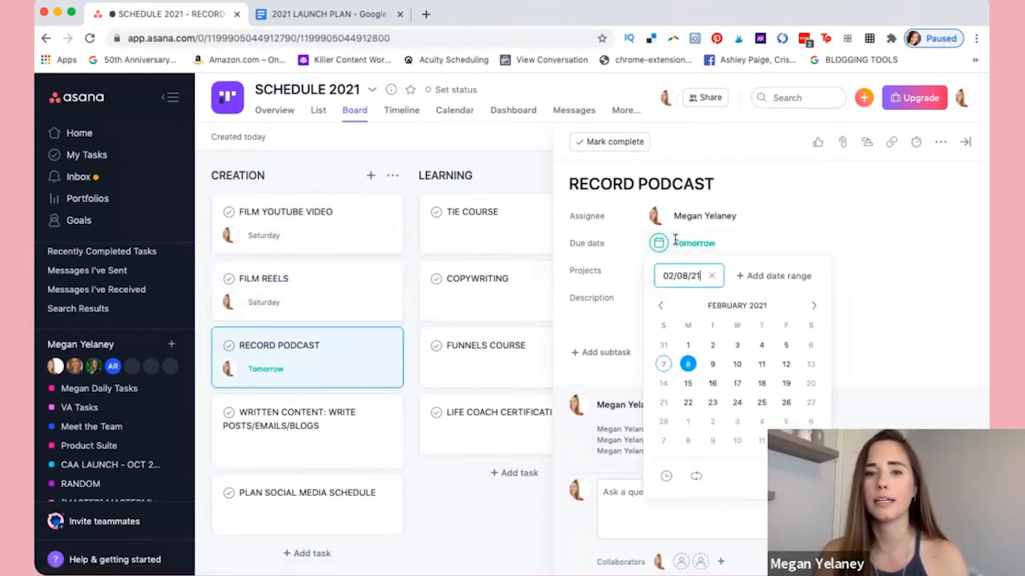
left_click(696, 475)
left_click(765, 473)
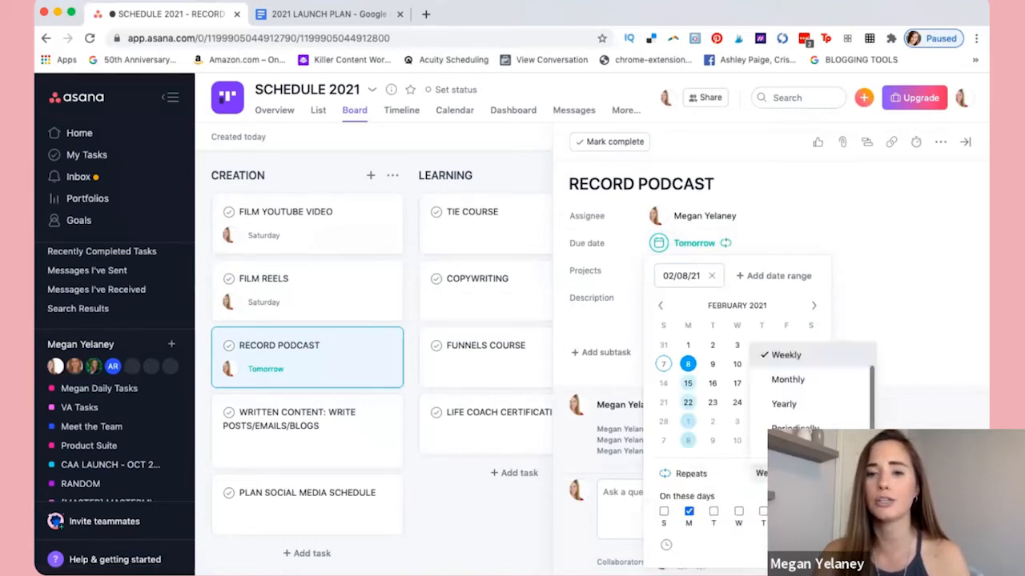
left_click(788, 380)
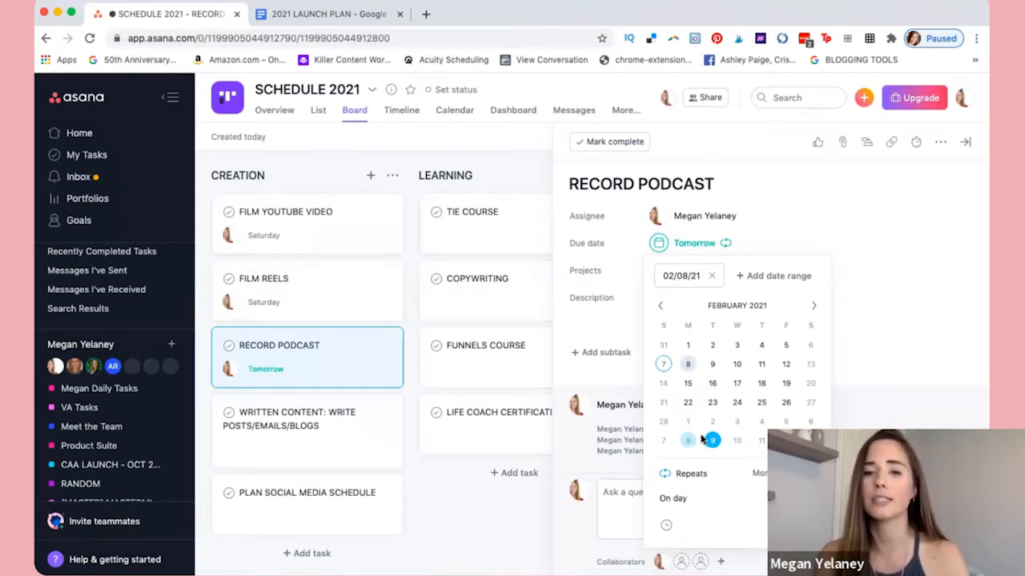
Return to the FILM REELS task and switch its weekly repeat day from Saturday to Monday.
scroll(764, 476, "left", 10)
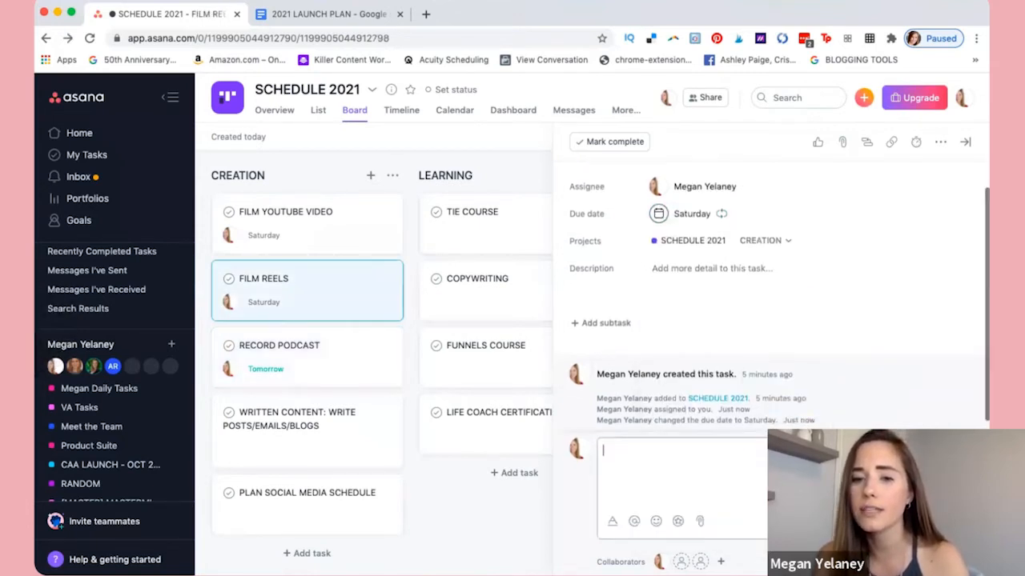
left_click(694, 218)
left_click(691, 243)
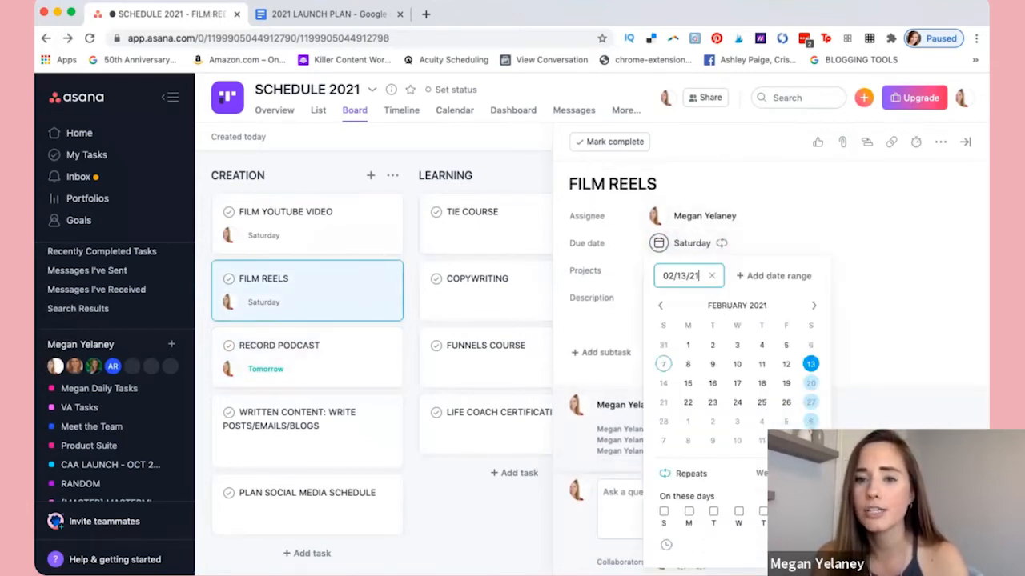
left_click(690, 513)
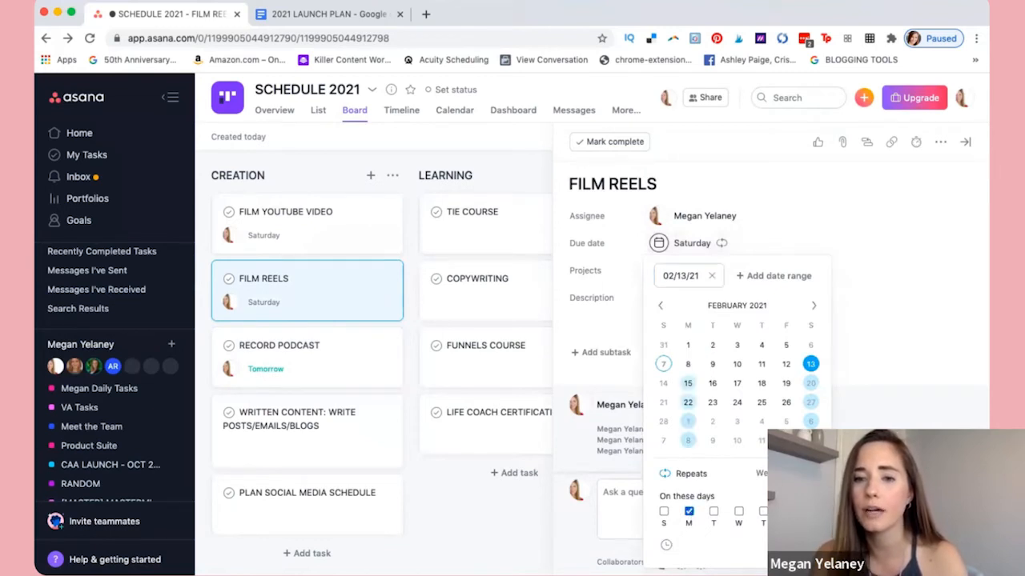
left_click(813, 512)
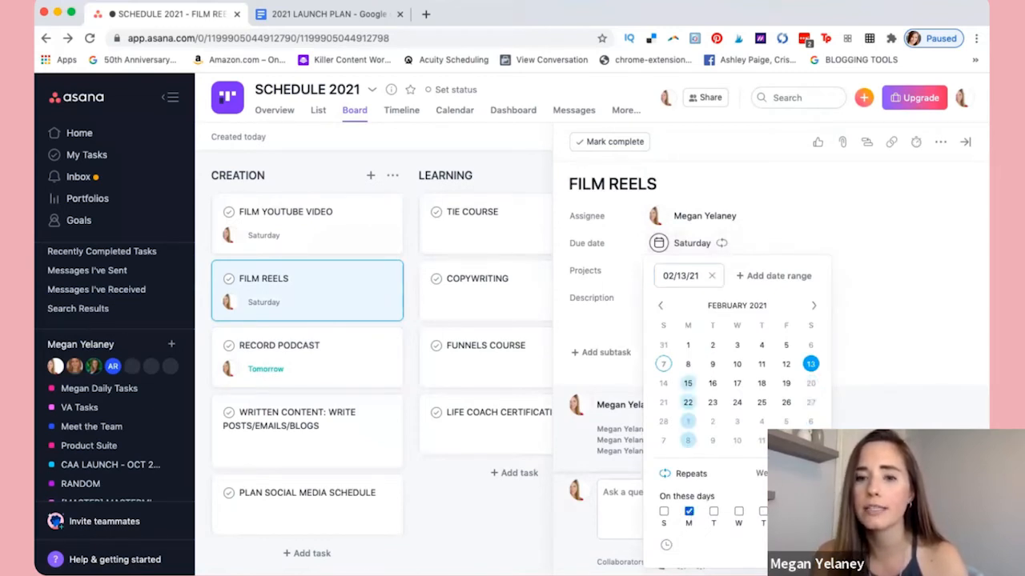
Change the FILM REELS repeat to monthly on day 8.
left_click(760, 474)
left_click(773, 379)
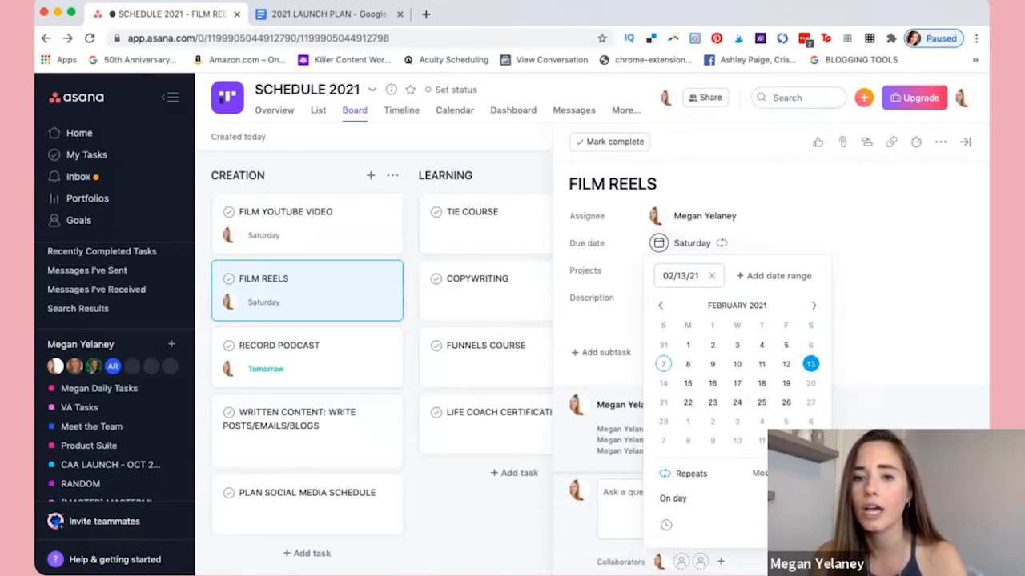
left_click(804, 498)
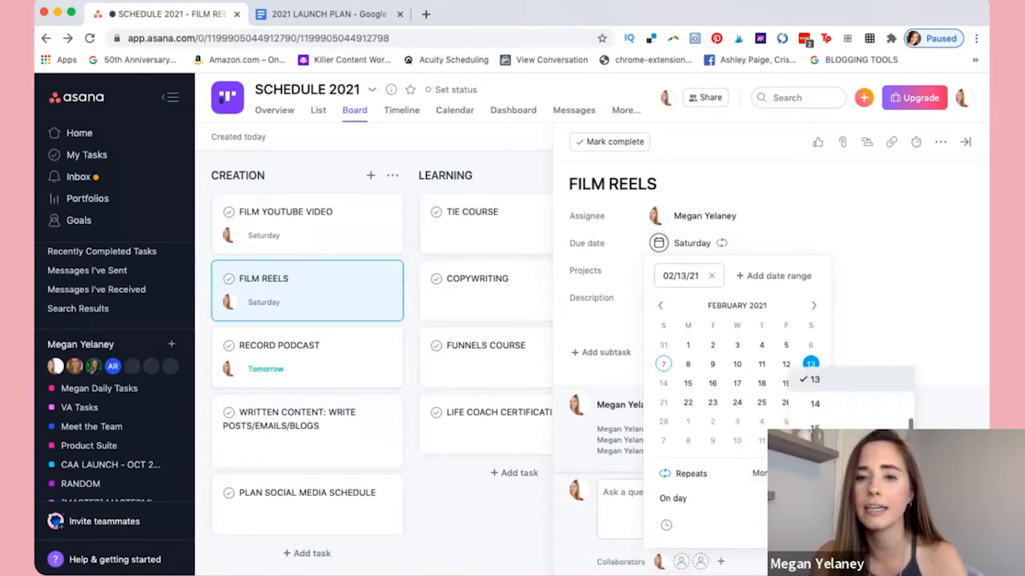
scroll(830, 395, "up", 5)
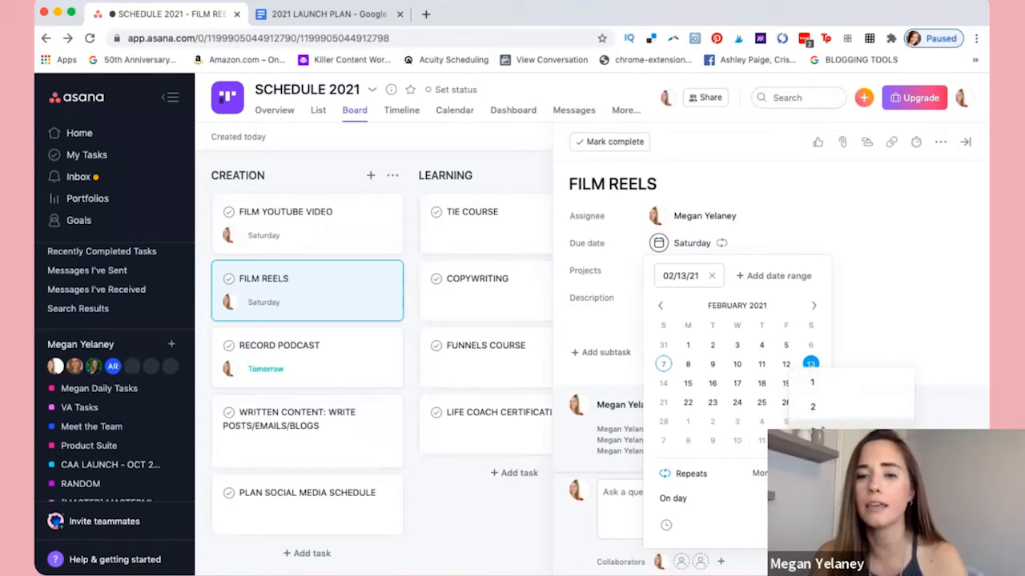
scroll(833, 397, "down", 2)
left_click(815, 462)
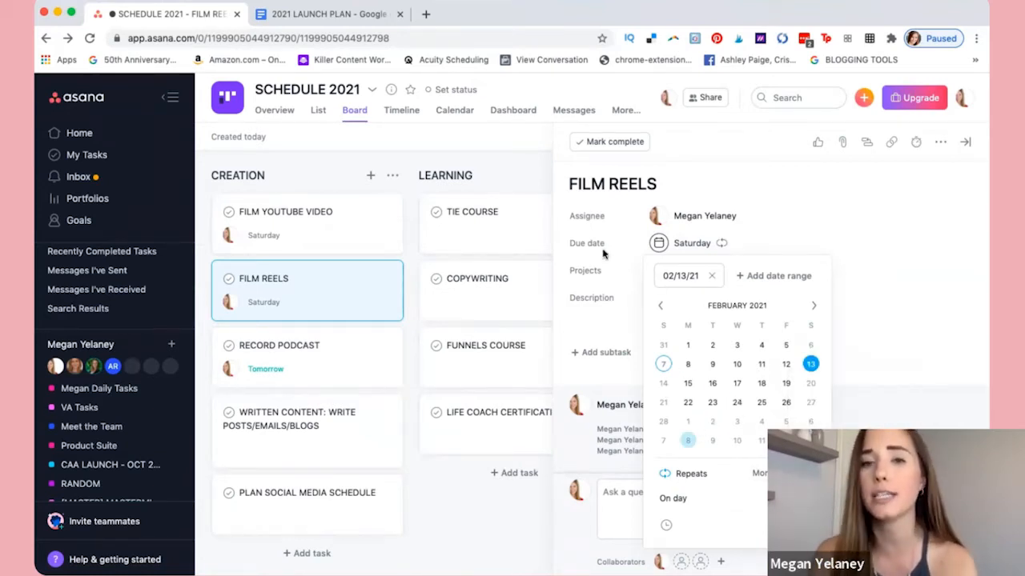
left_click(696, 171)
left_click(679, 298)
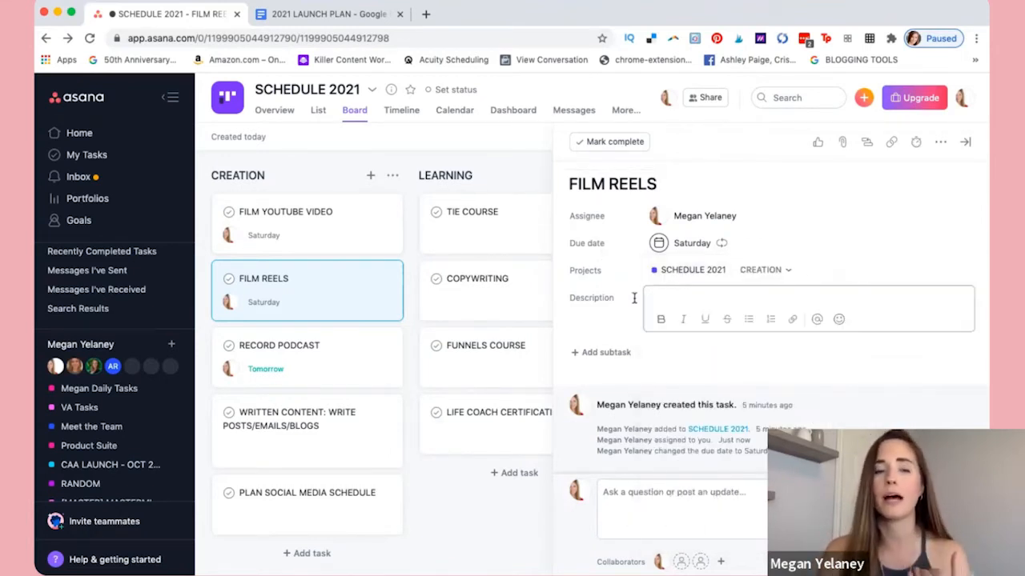
left_click(276, 375)
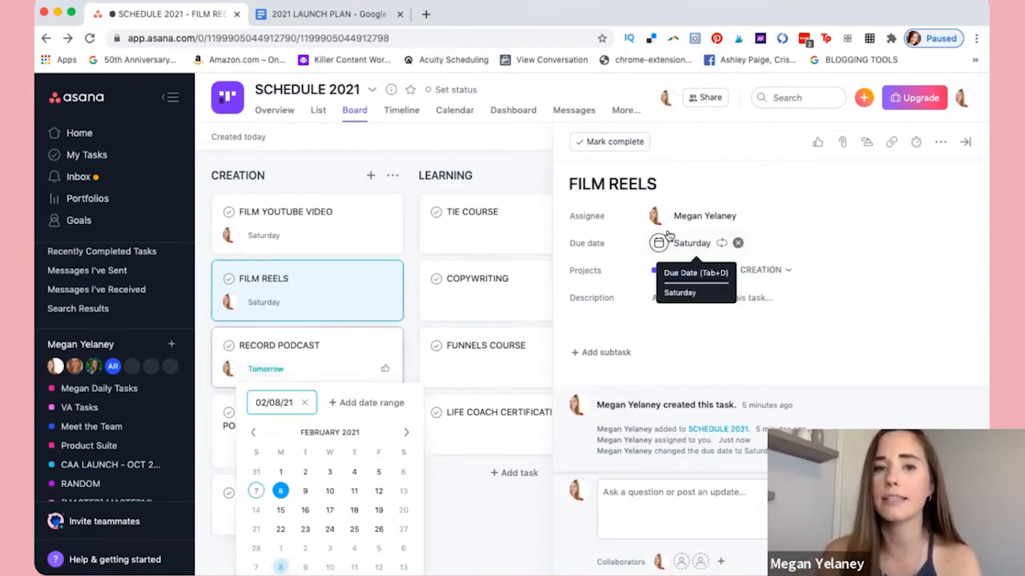
left_click(329, 346)
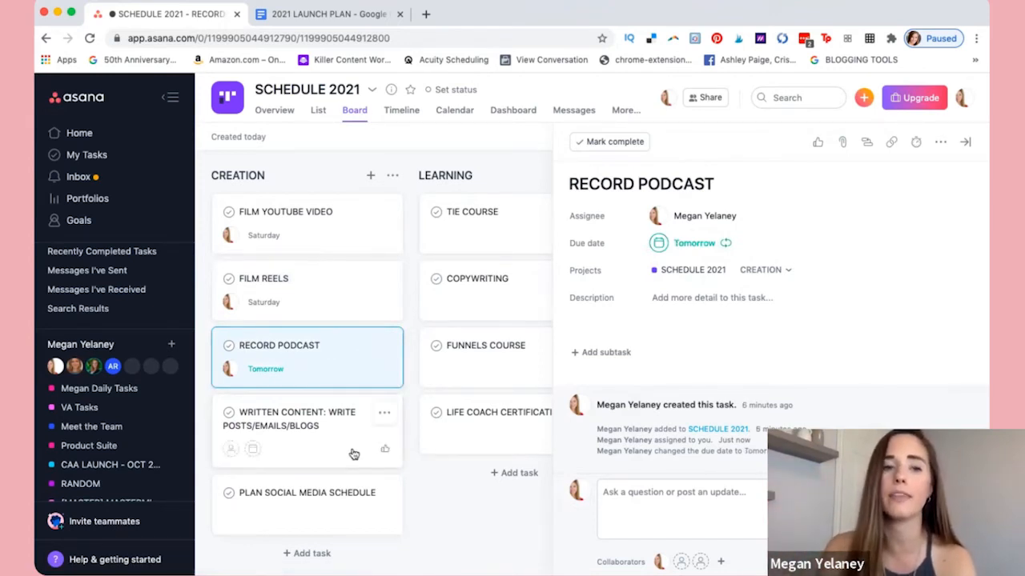
Assign WRITTEN CONTENT: WRITE POSTS/EMAILS/BLOGS to the account owner, due 02/08/21 and repeating weekly on Mondays.
left_click(318, 422)
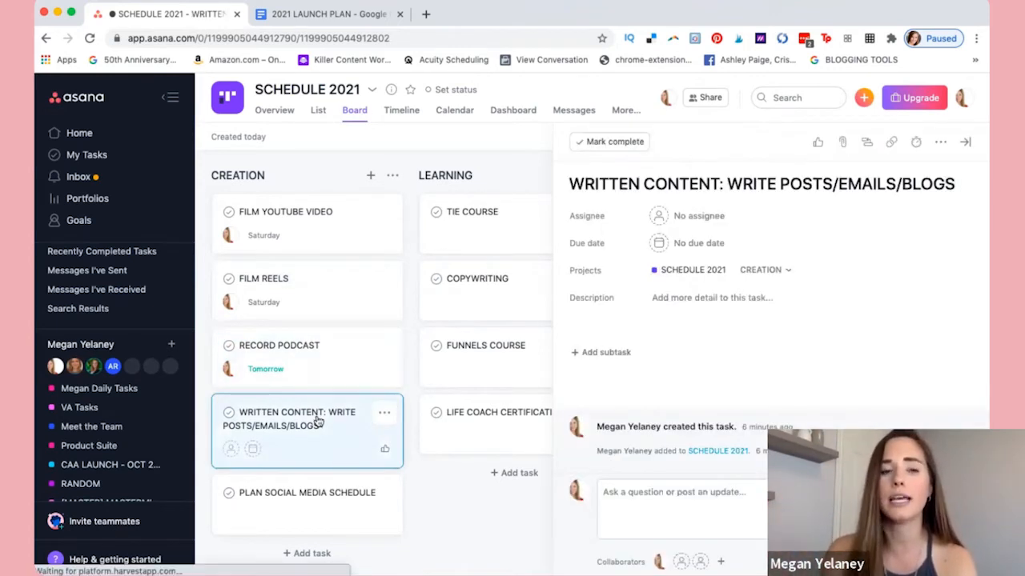
left_click(687, 221)
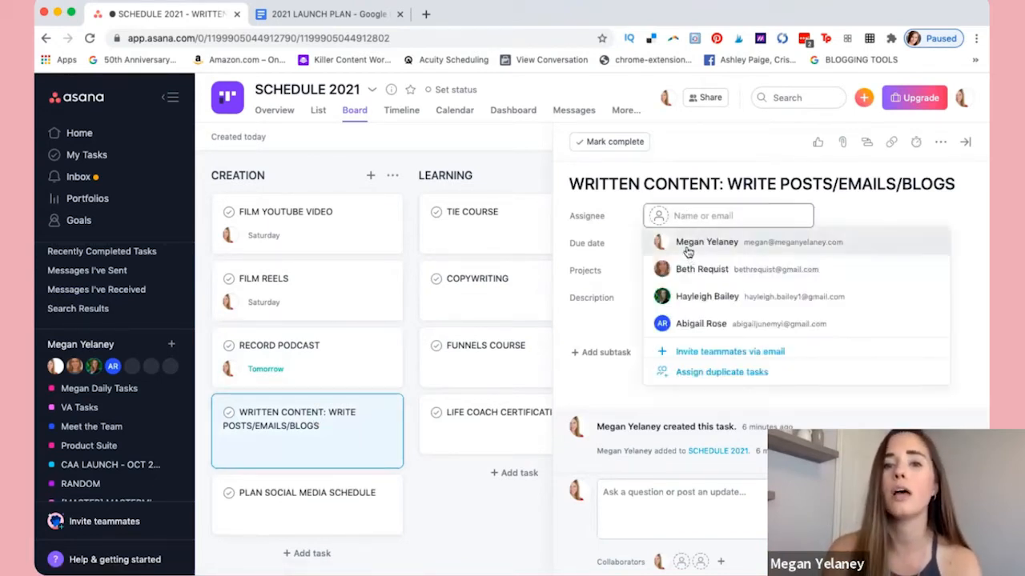
left_click(688, 239)
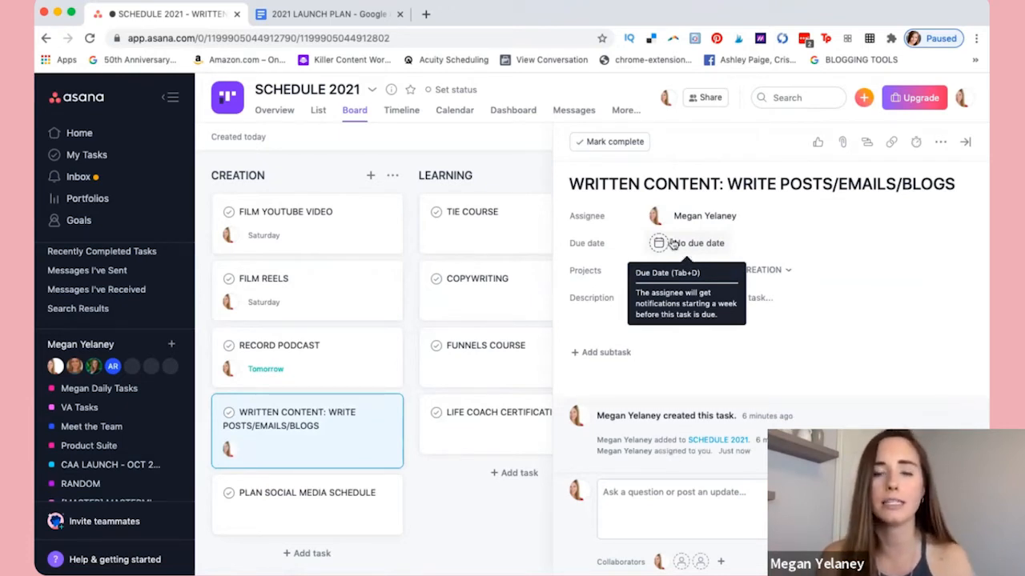
left_click(670, 241)
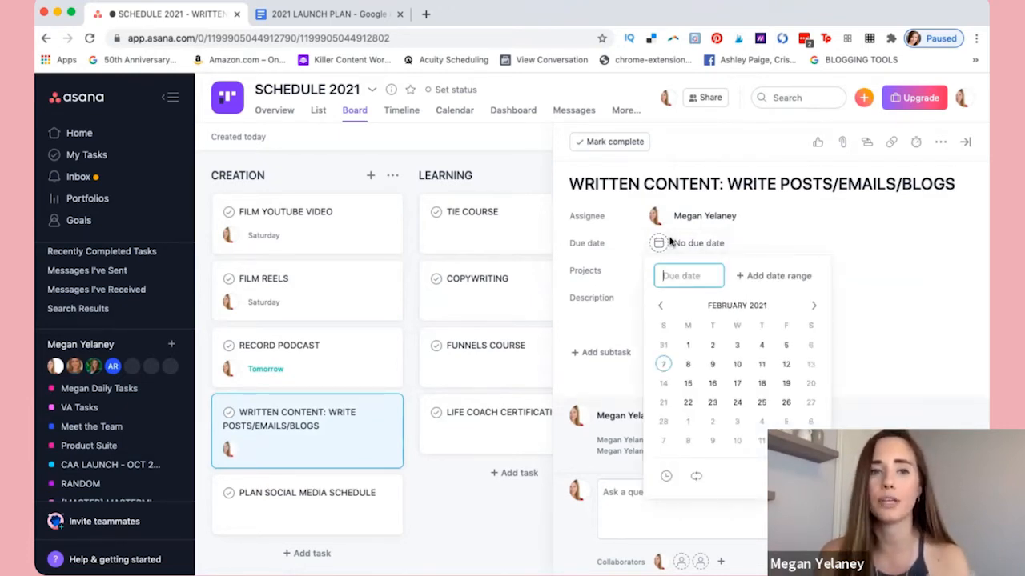
left_click(688, 365)
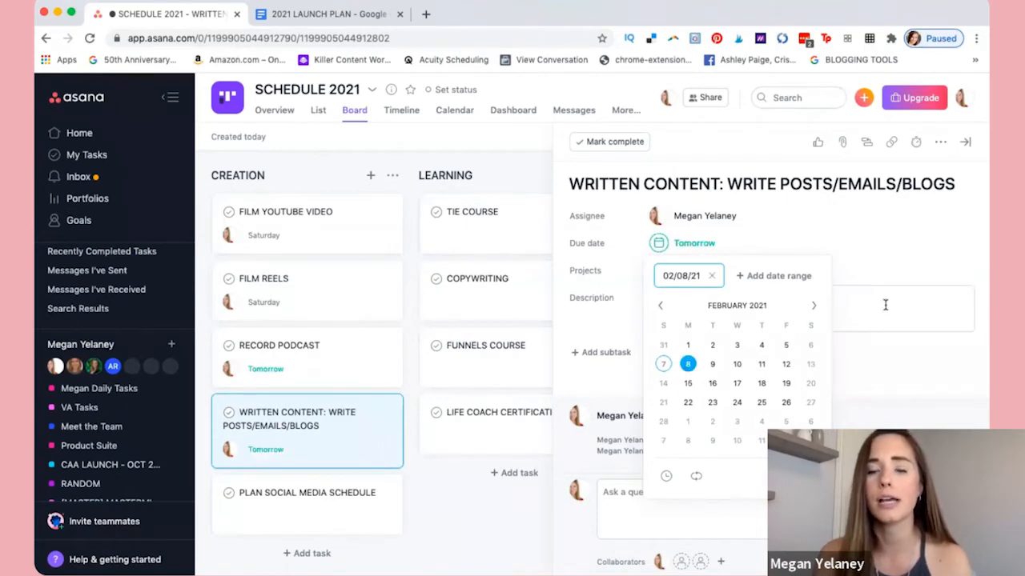
left_click(694, 475)
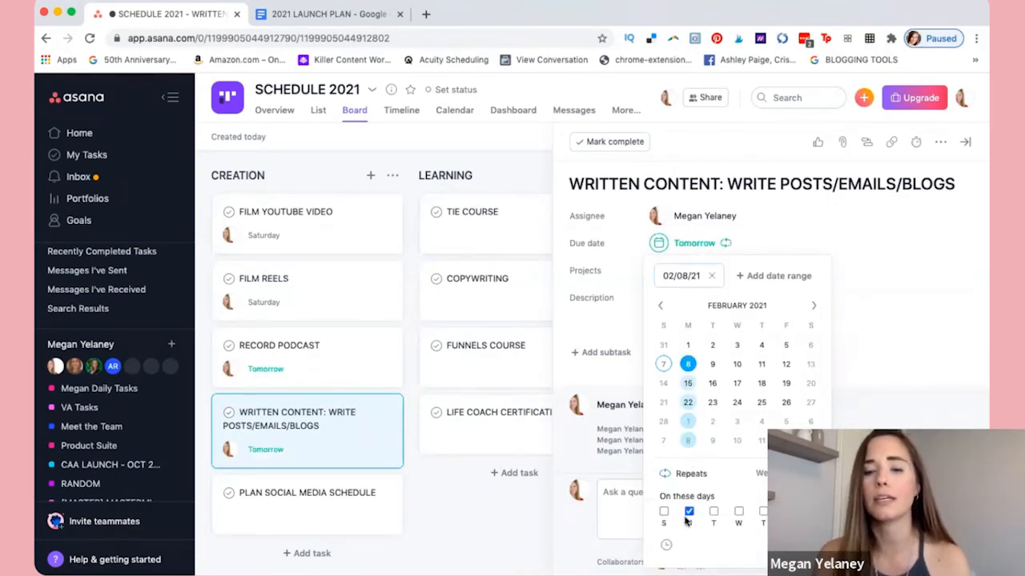
left_click(912, 376)
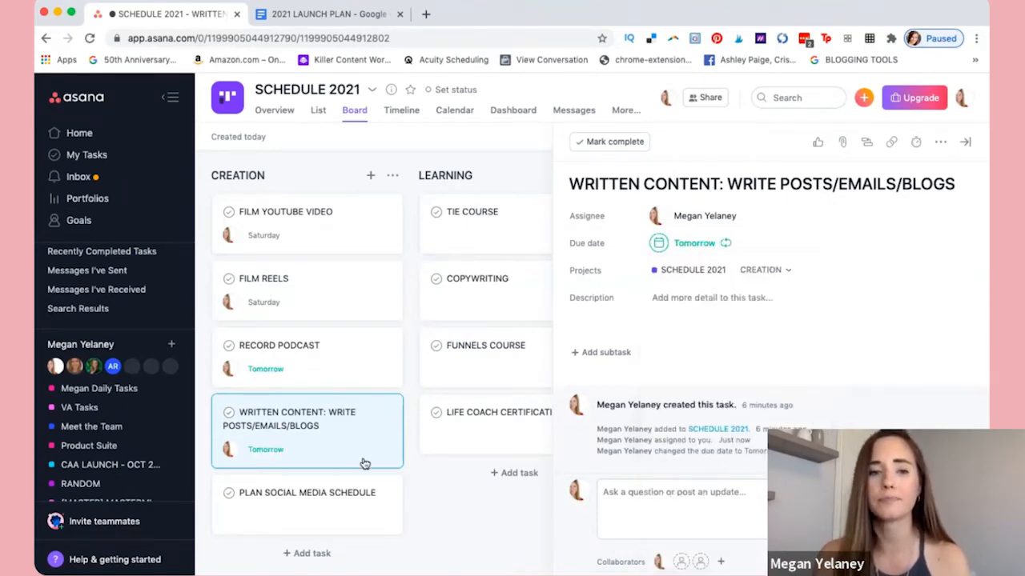
Assign the PLAN SOCIAL MEDIA SCHEDULE task to the account owner, due 02/07/21 and repeating weekly on Sundays.
left_click(258, 506)
left_click(656, 217)
left_click(671, 244)
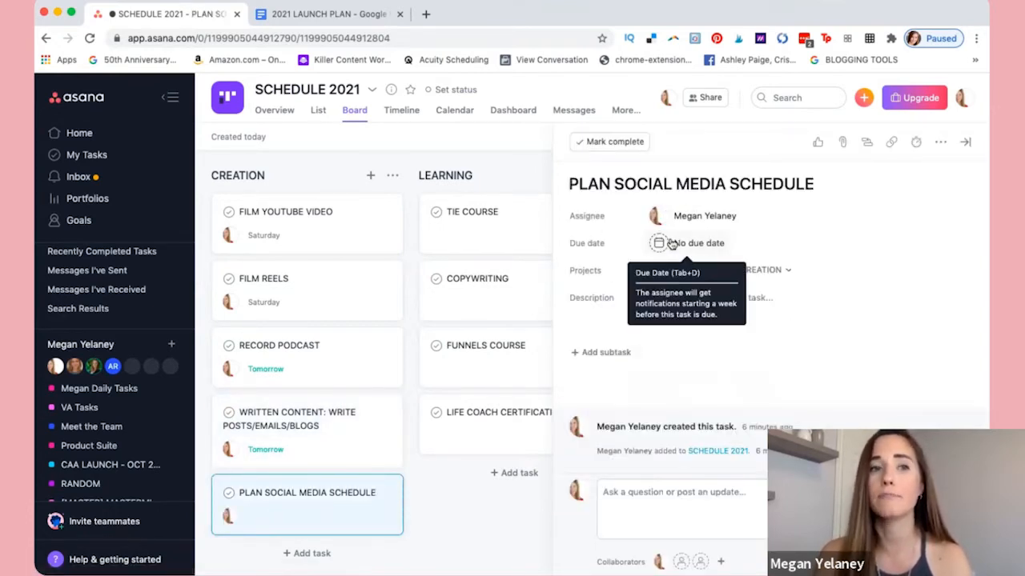
left_click(681, 252)
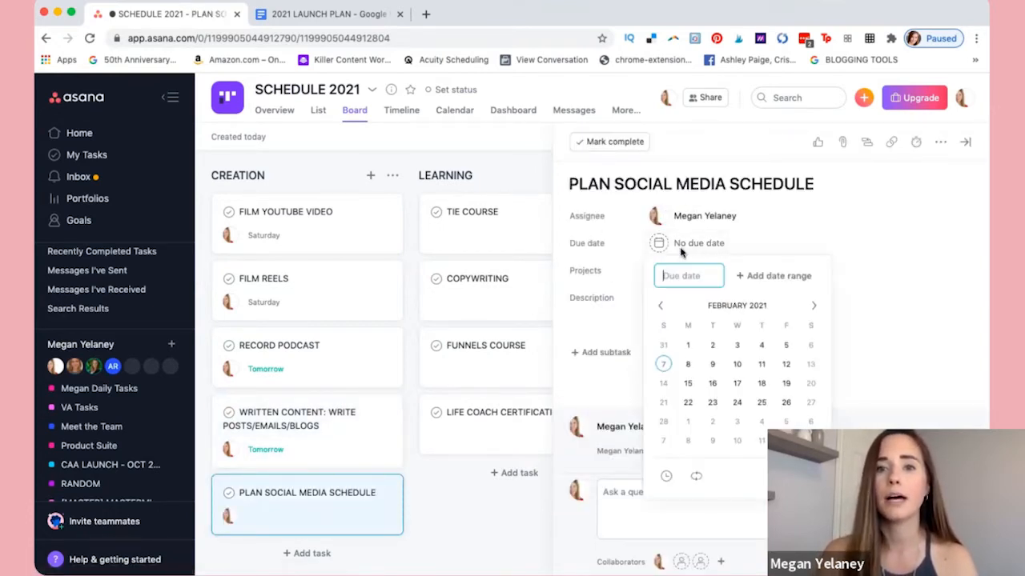
left_click(663, 365)
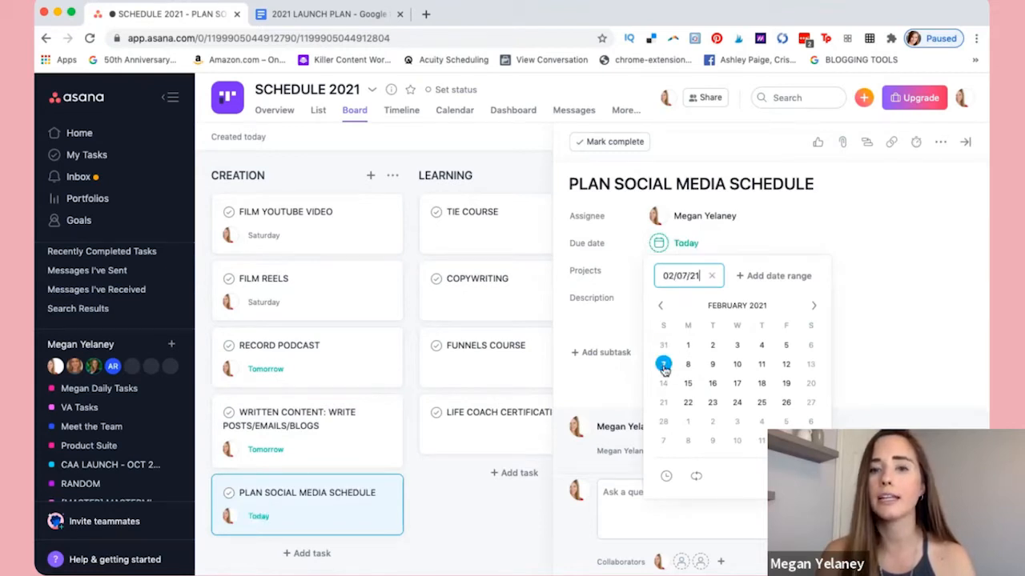
left_click(695, 475)
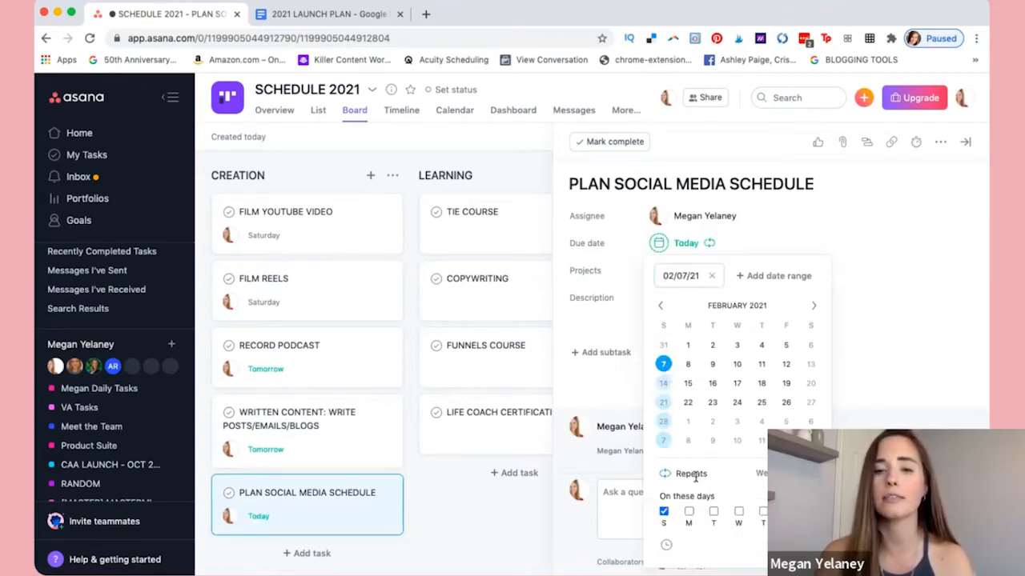
left_click(896, 398)
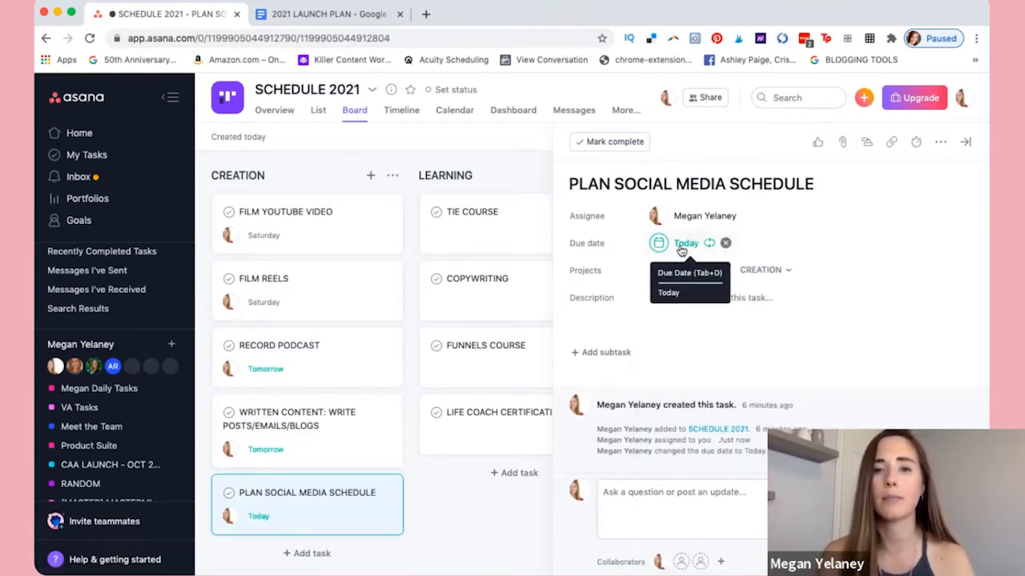
left_click(681, 247)
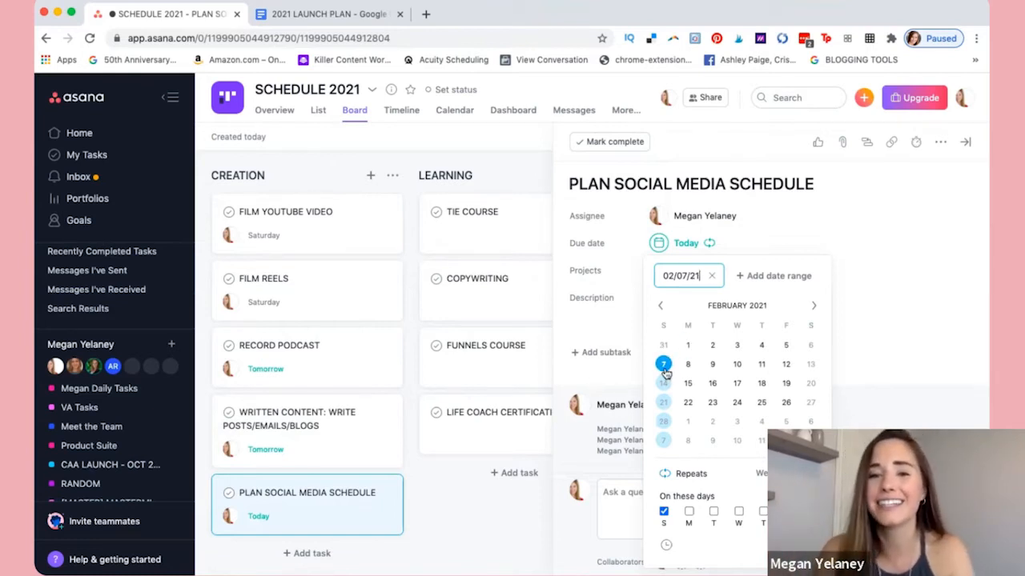
Assign the TIE COURSE task to the account owner, due 02/08/21 and repeating weekly on Mondays.
left_click(886, 315)
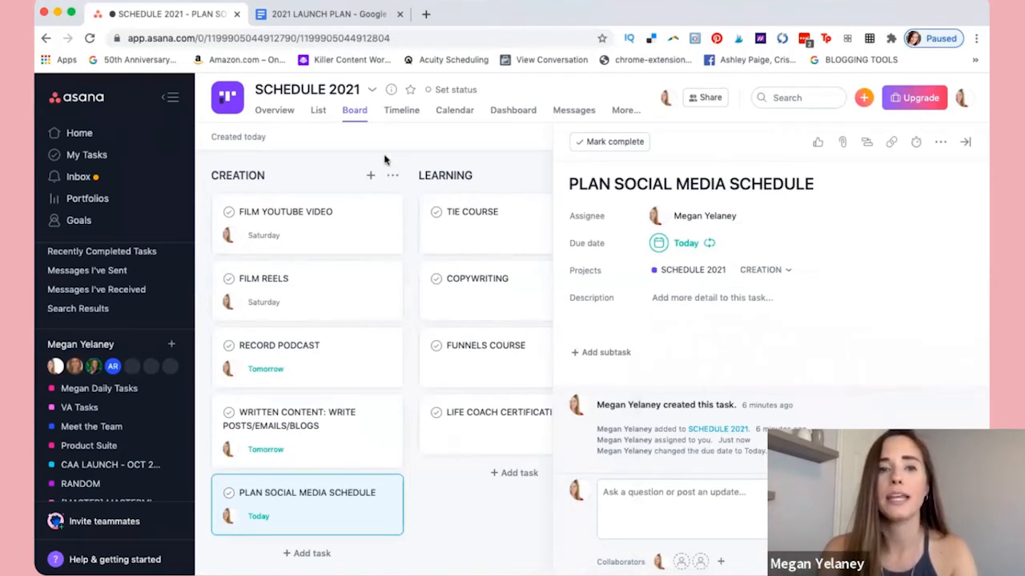
scroll(471, 210, "right", 4)
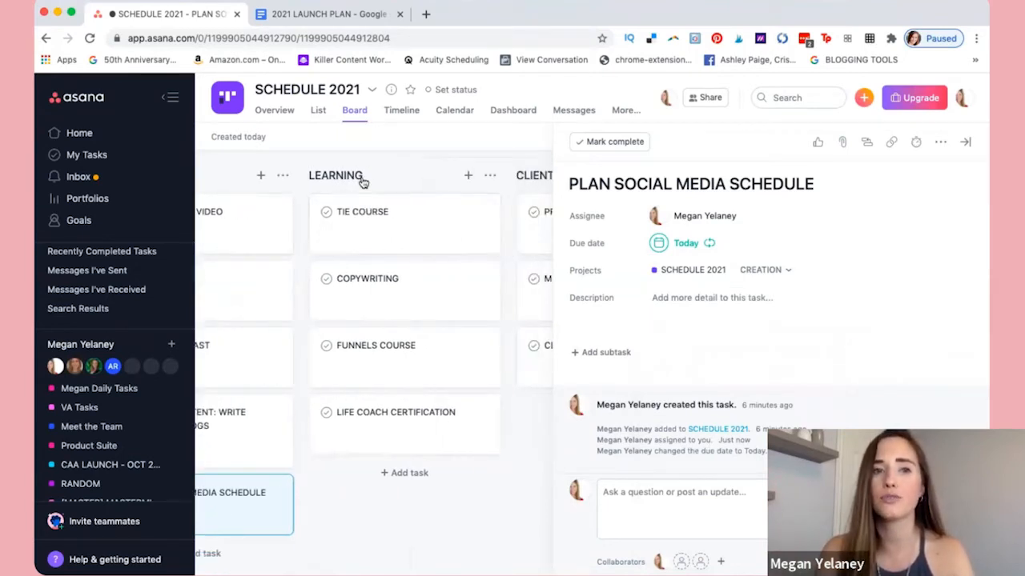
left_click(445, 209)
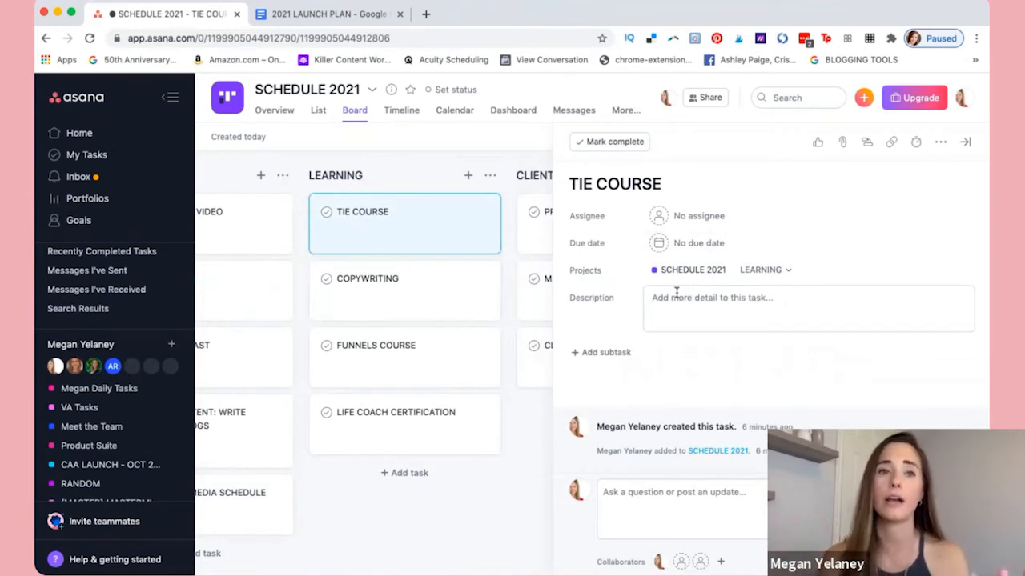
left_click(680, 216)
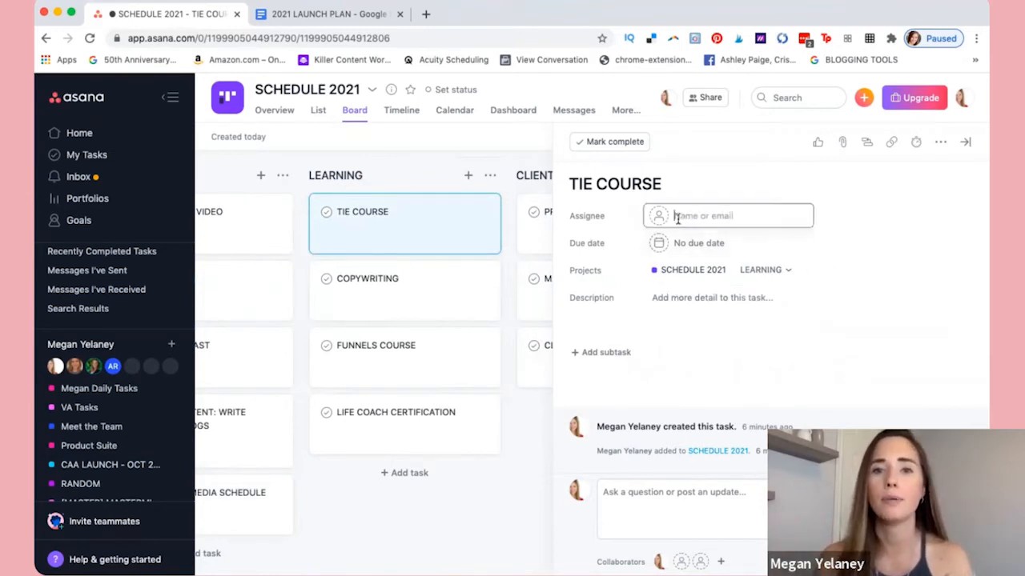
left_click(681, 243)
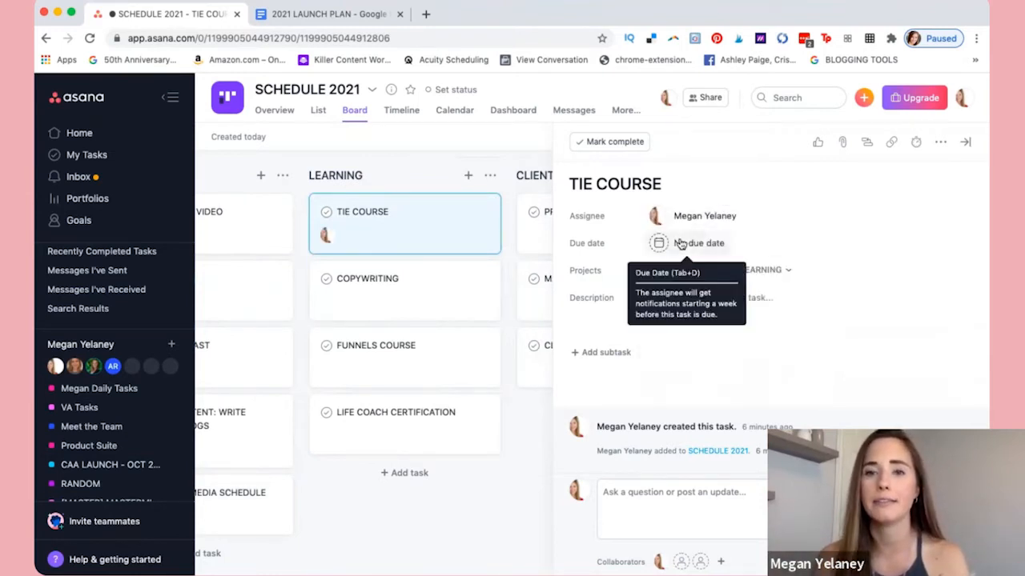
left_click(681, 243)
left_click(688, 365)
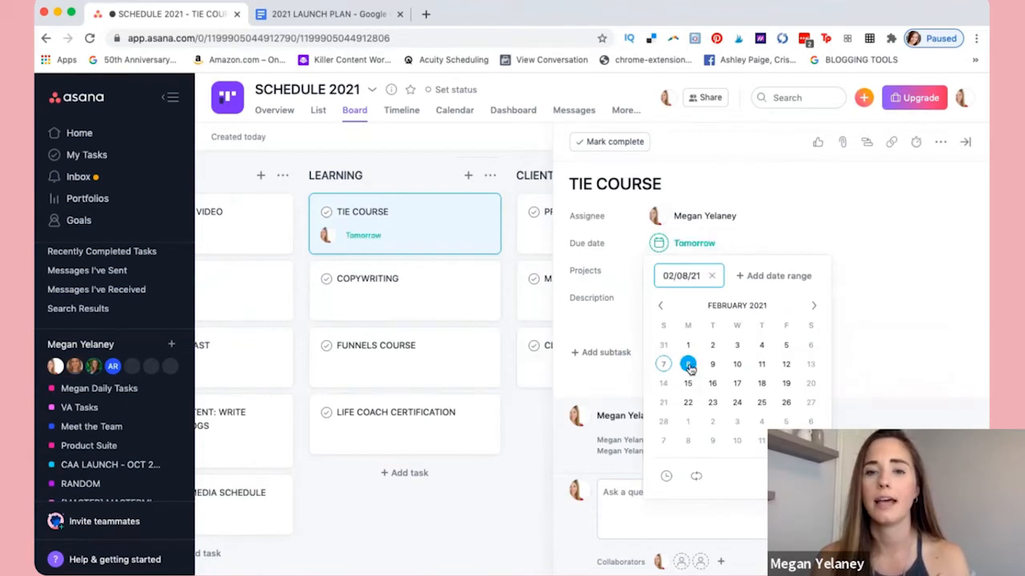
left_click(696, 476)
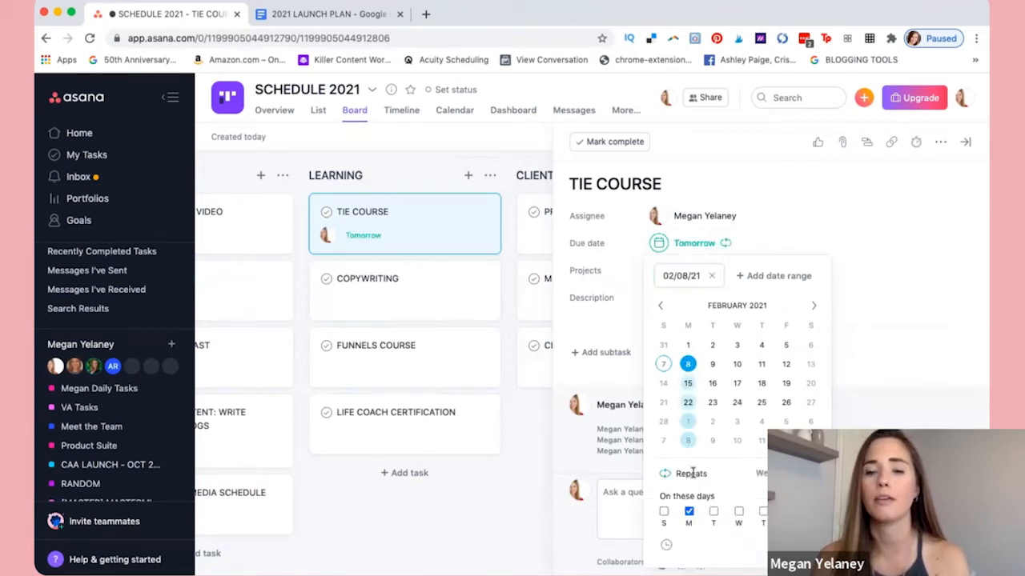
left_click(857, 401)
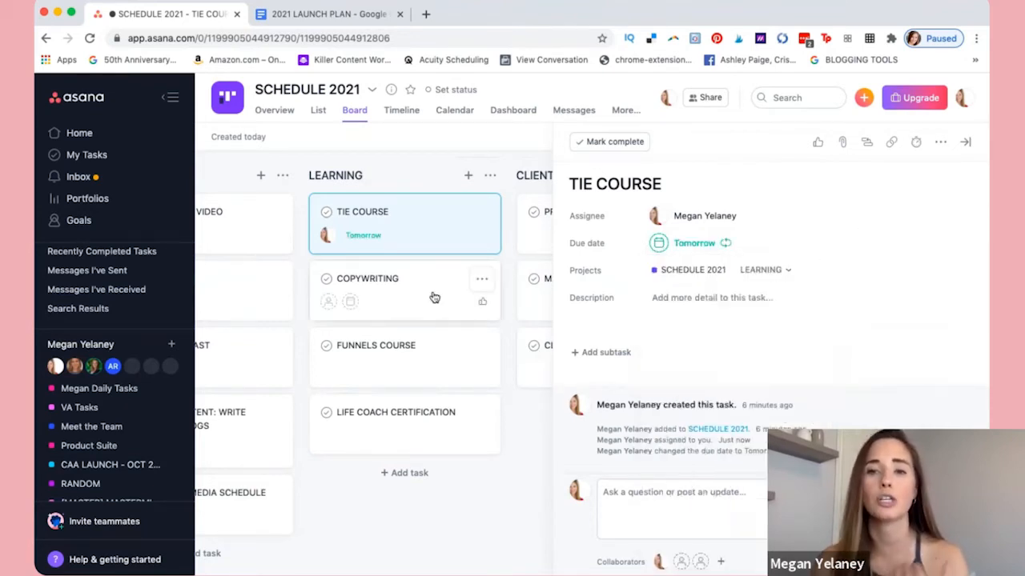
Review the CREATION, LEARNING, CLIENTS and ADMIN columns of the board, opening the PRIVATE CLIENTS task.
scroll(435, 297, "left", 3)
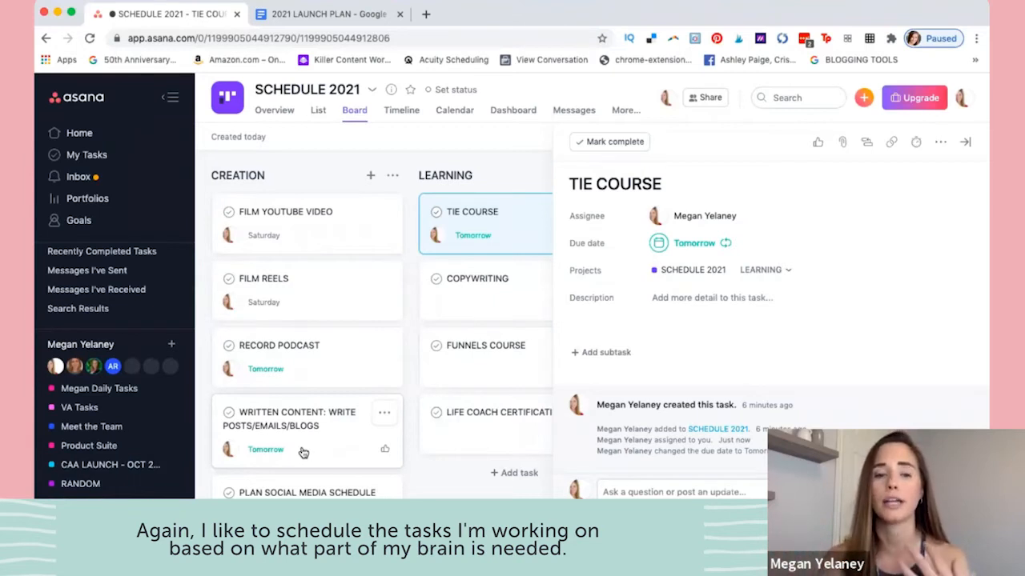
scroll(395, 394, "right", 5)
scroll(394, 394, "right", 3)
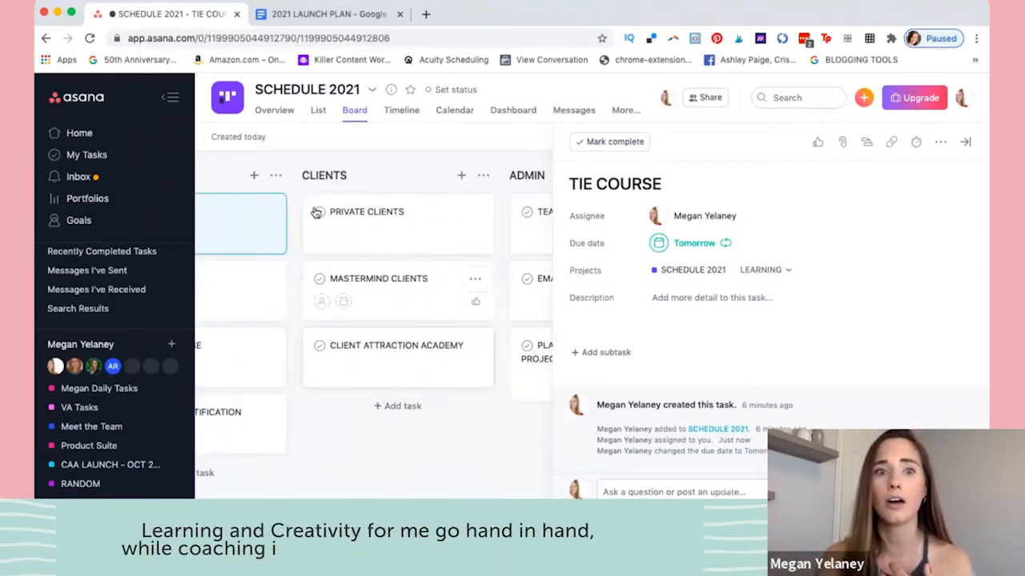
left_click(393, 228)
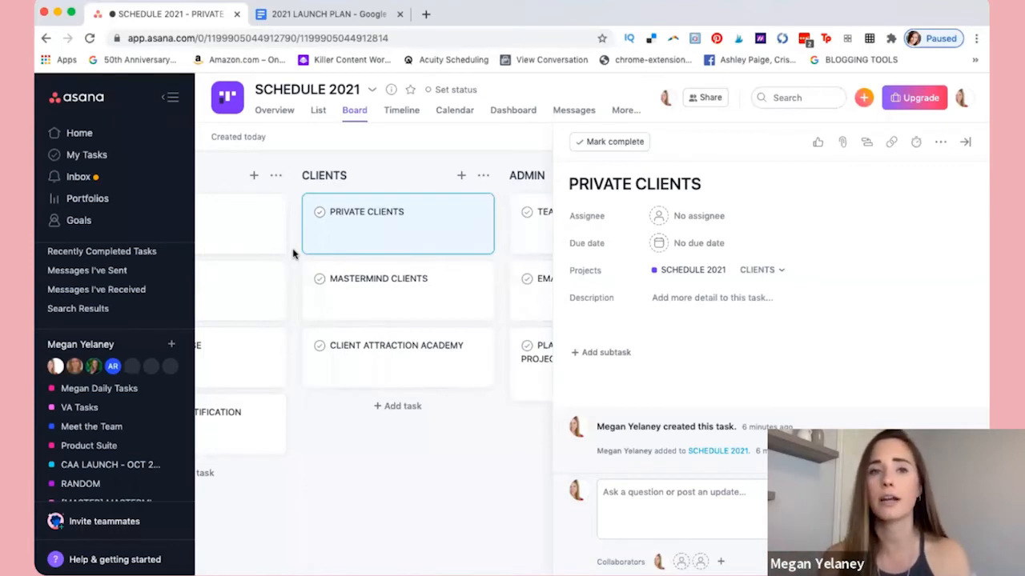
scroll(371, 280, "right", 3)
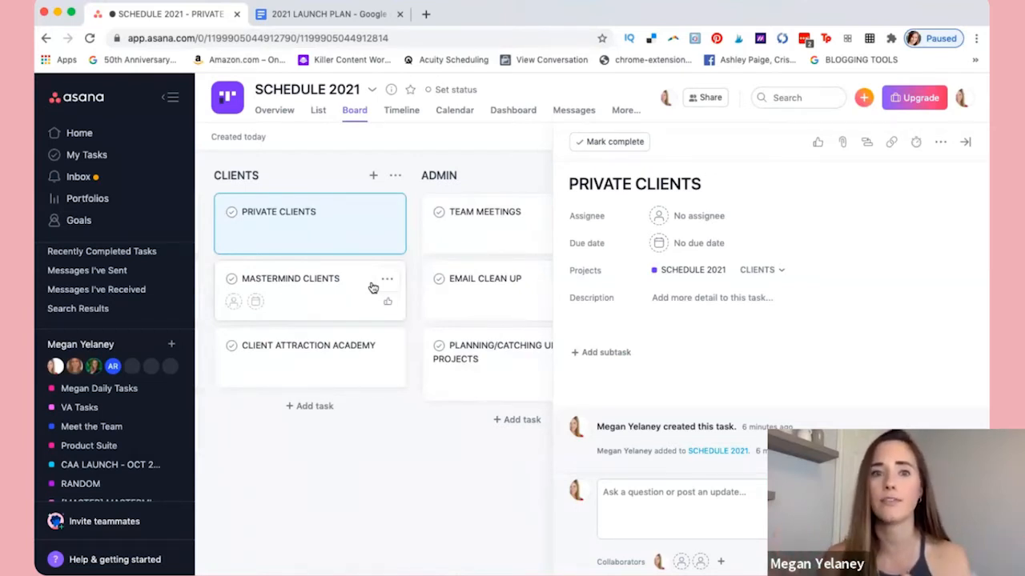
scroll(372, 288, "right", 2)
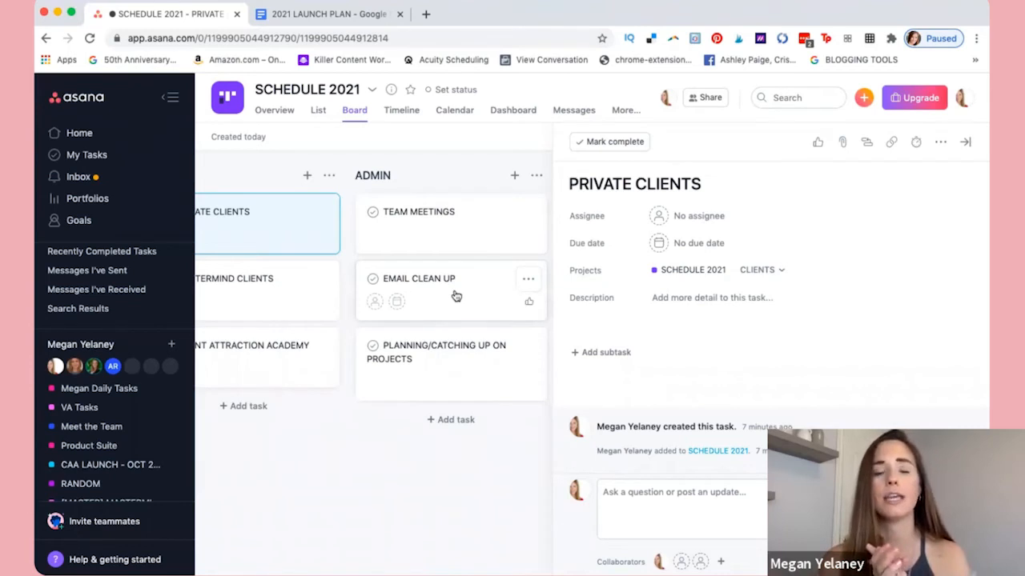
scroll(457, 296, "left", 10)
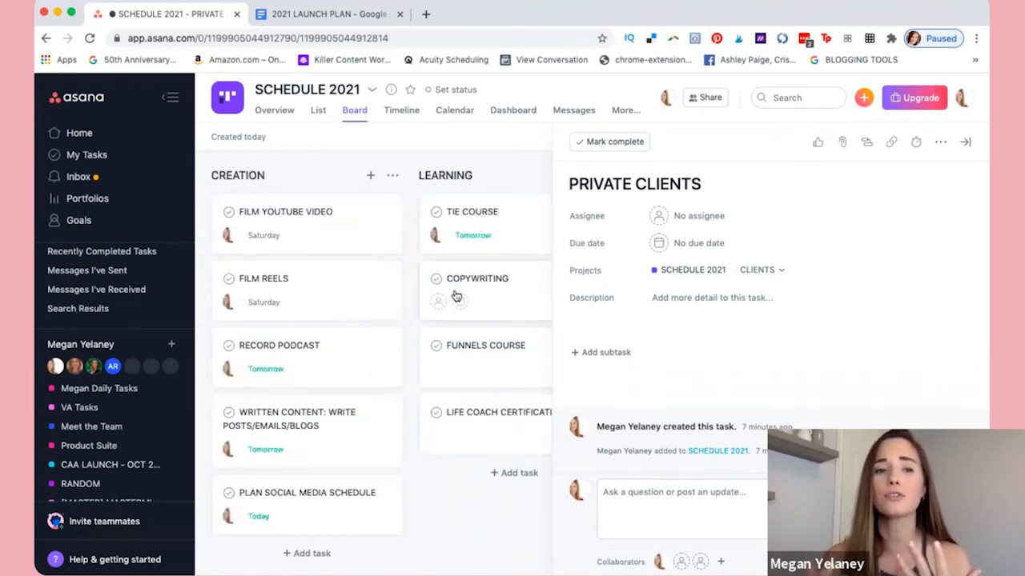
Open PLAN SOCIAL MEDIA SCHEDULE from My Tasks and mark today's occurrence complete.
left_click(109, 153)
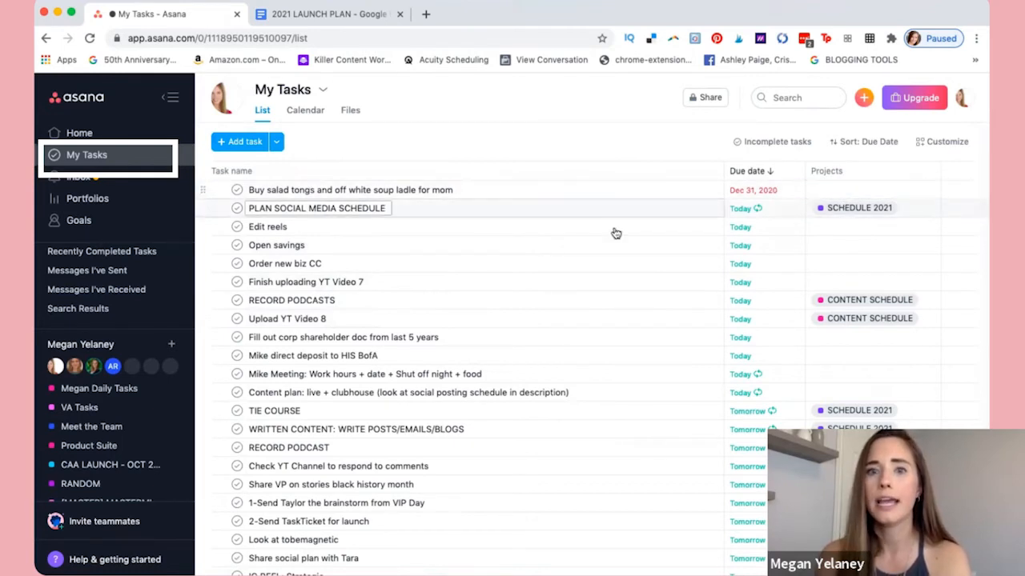
left_click(308, 210)
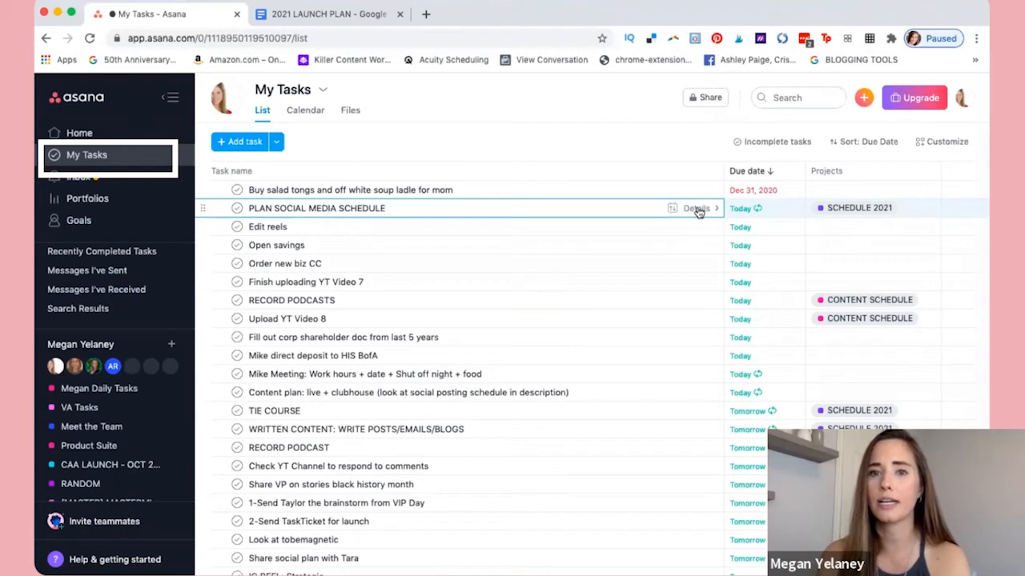
left_click(716, 210)
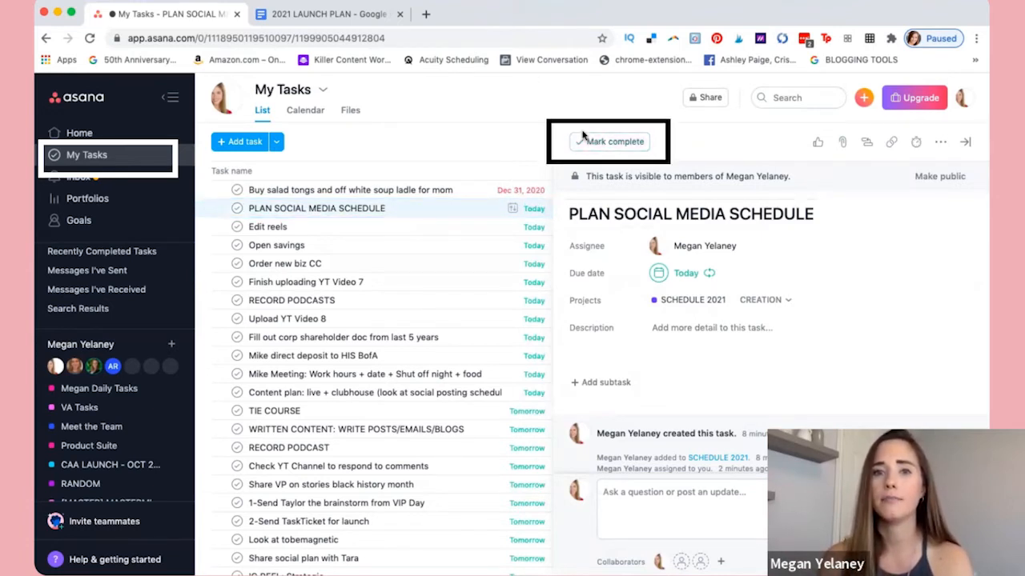
left_click(595, 146)
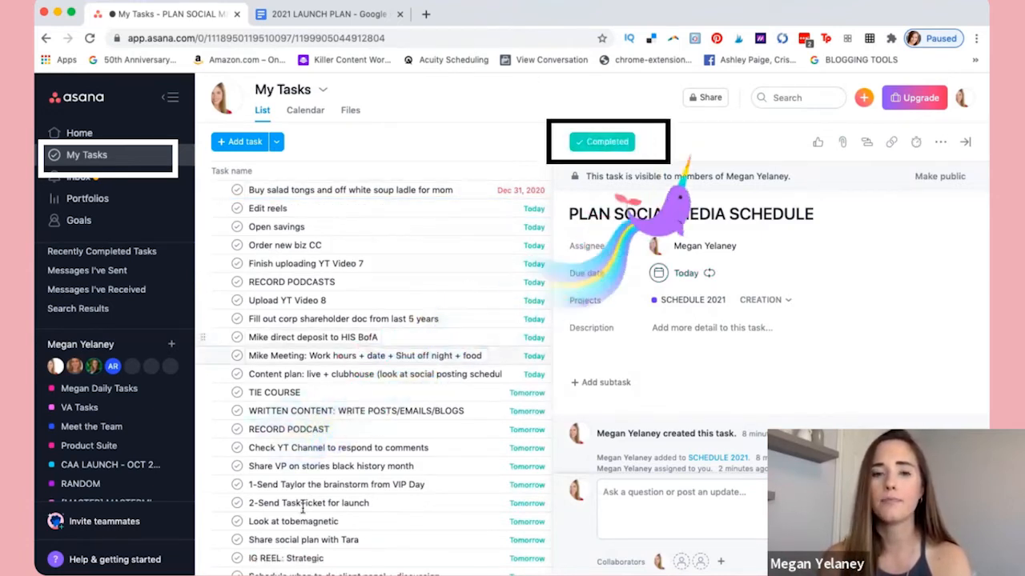
Find the PLAN SOCIAL MEDIA SCHEDULE occurrence due Feb 14 in My Tasks and delete it permanently.
scroll(302, 506, "down", 3)
scroll(303, 506, "down", 10)
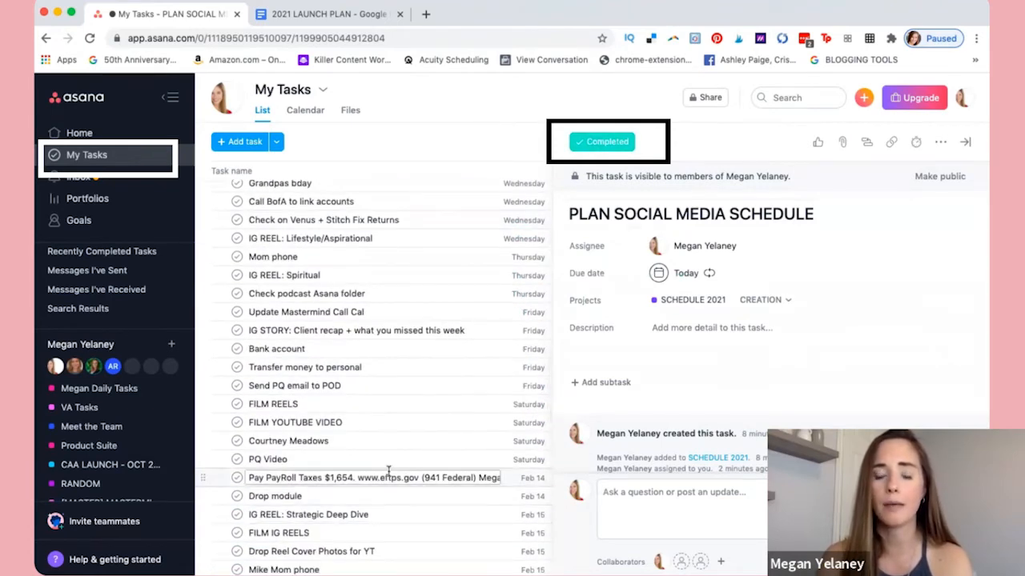
scroll(389, 472, "down", 1)
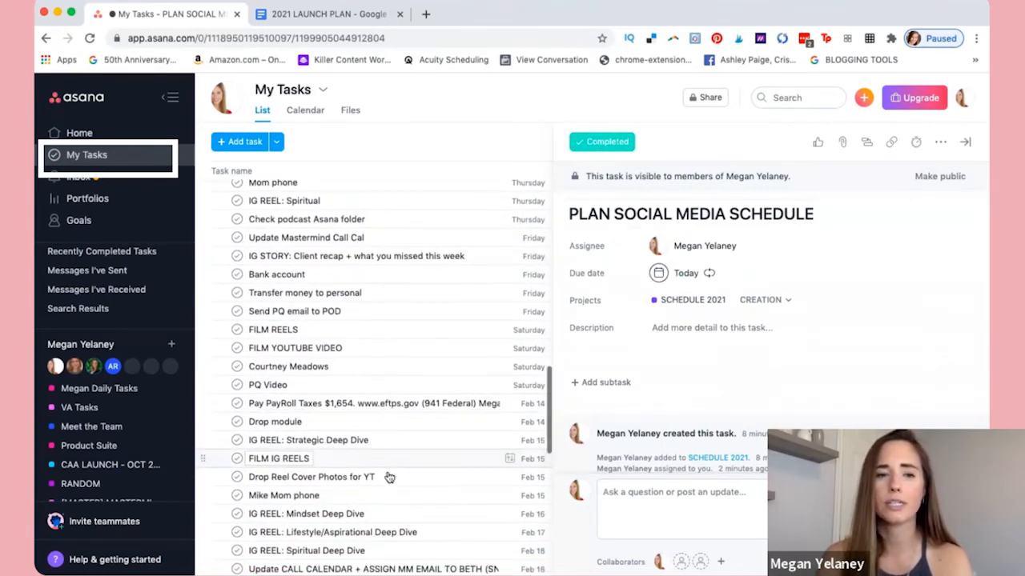
scroll(388, 472, "down", 1)
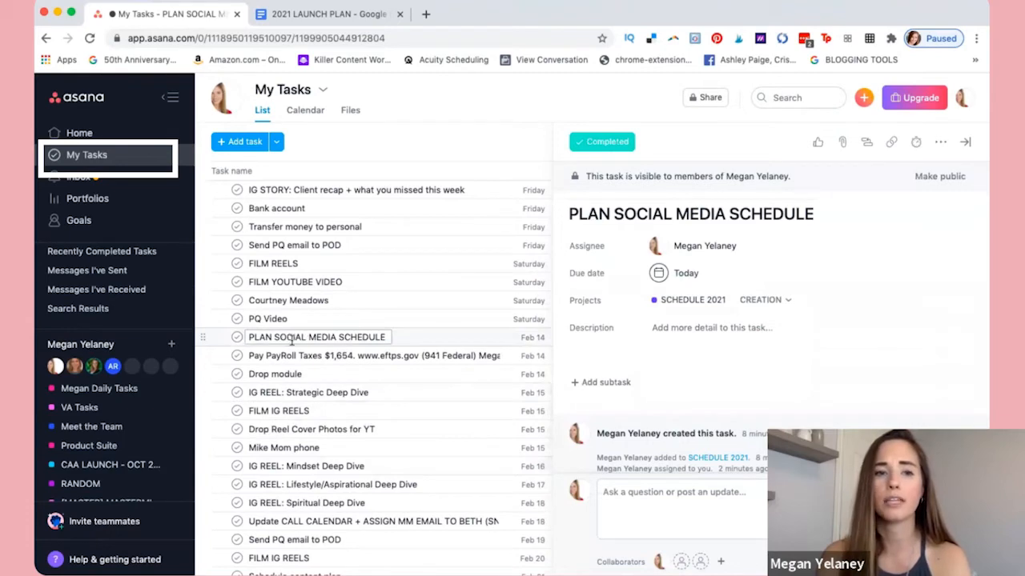
left_click(293, 339)
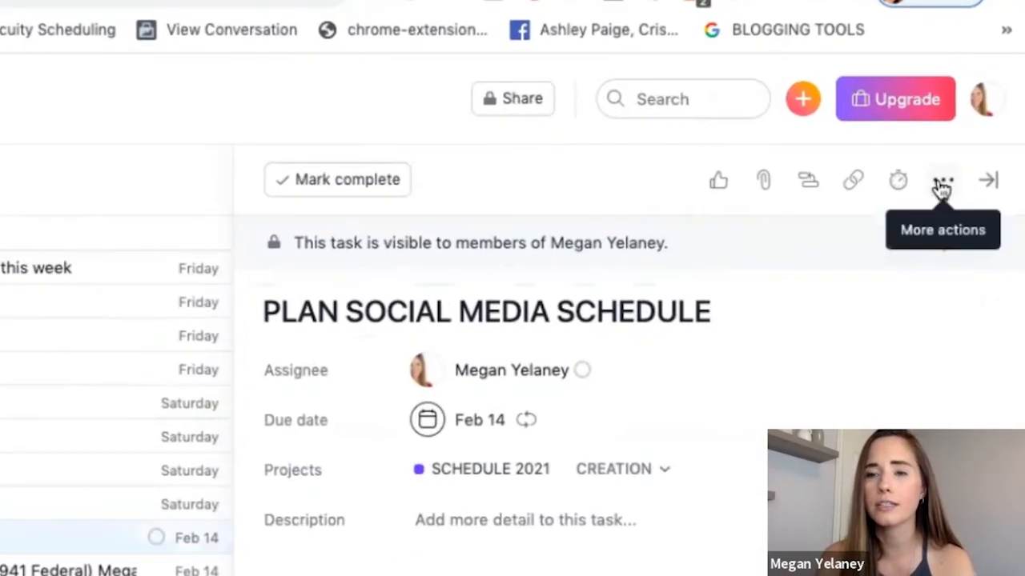
left_click(941, 142)
left_click(732, 437)
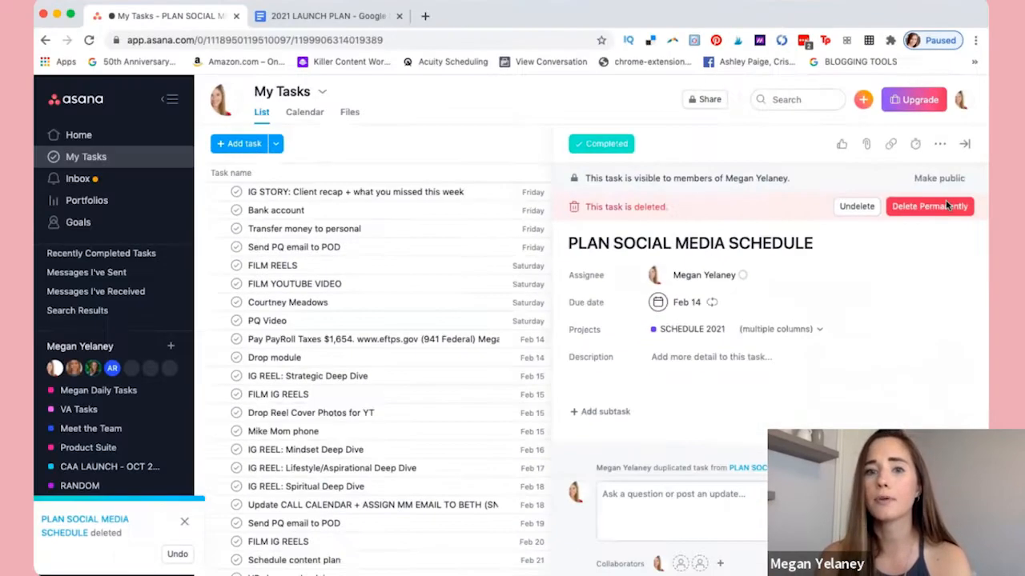
left_click(955, 70)
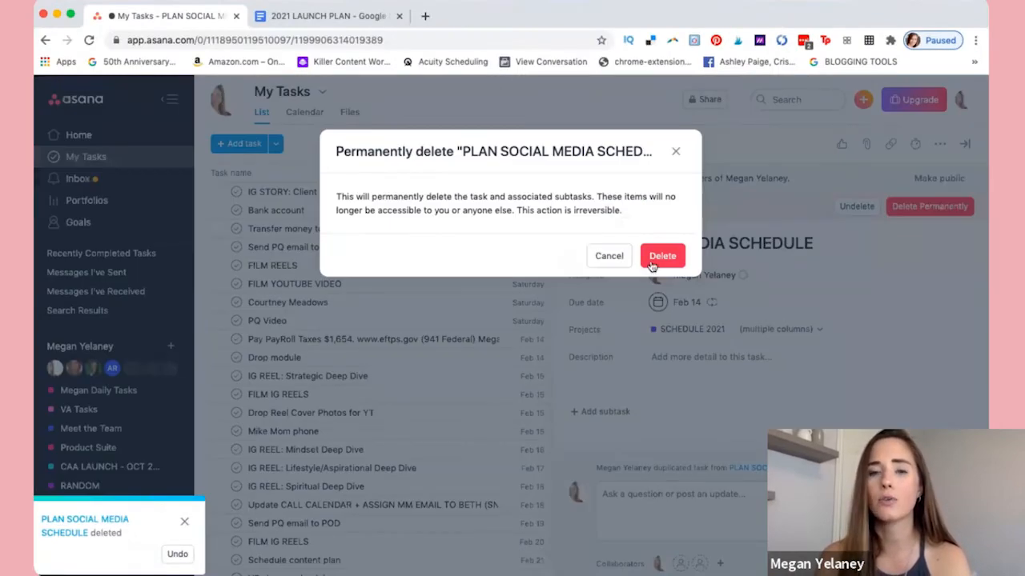
left_click(652, 265)
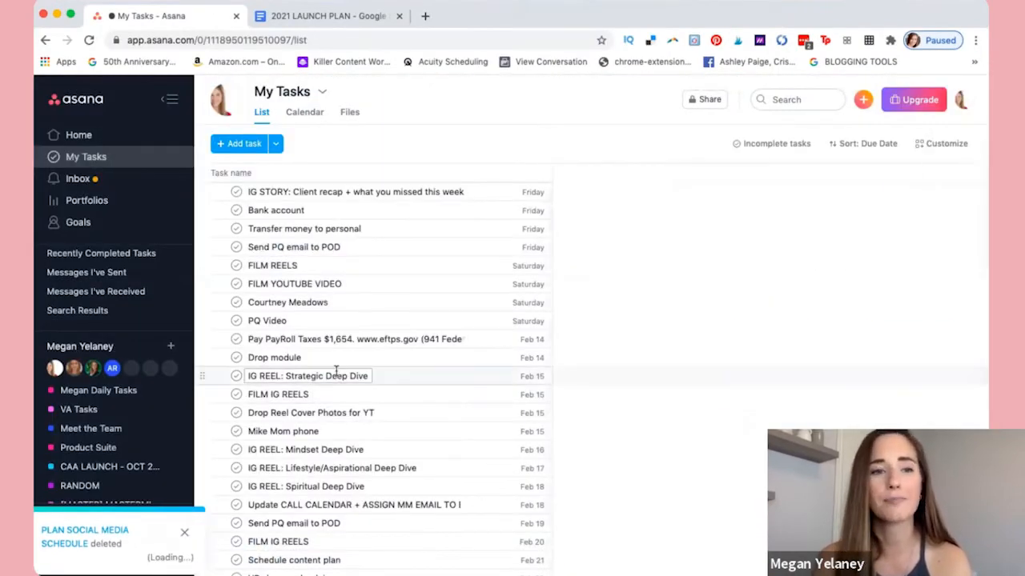
Reopen the SCHEDULE 2021 project board from the project list.
scroll(92, 412, "down", 3)
scroll(92, 412, "down", 10)
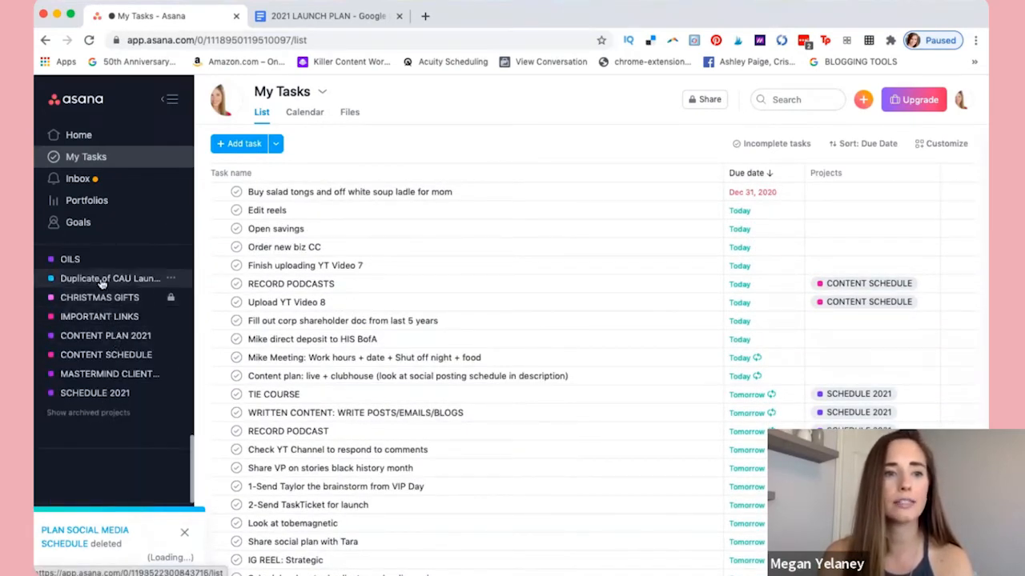
left_click(82, 392)
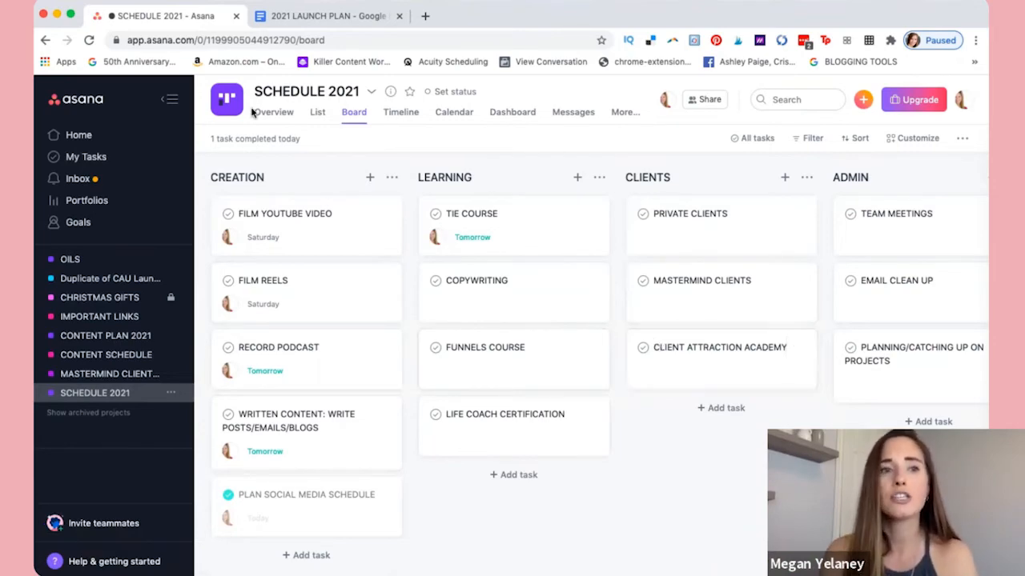
Return to My Tasks, look over the task list, and open the IG REEL: Strategic task's details.
left_click(102, 163)
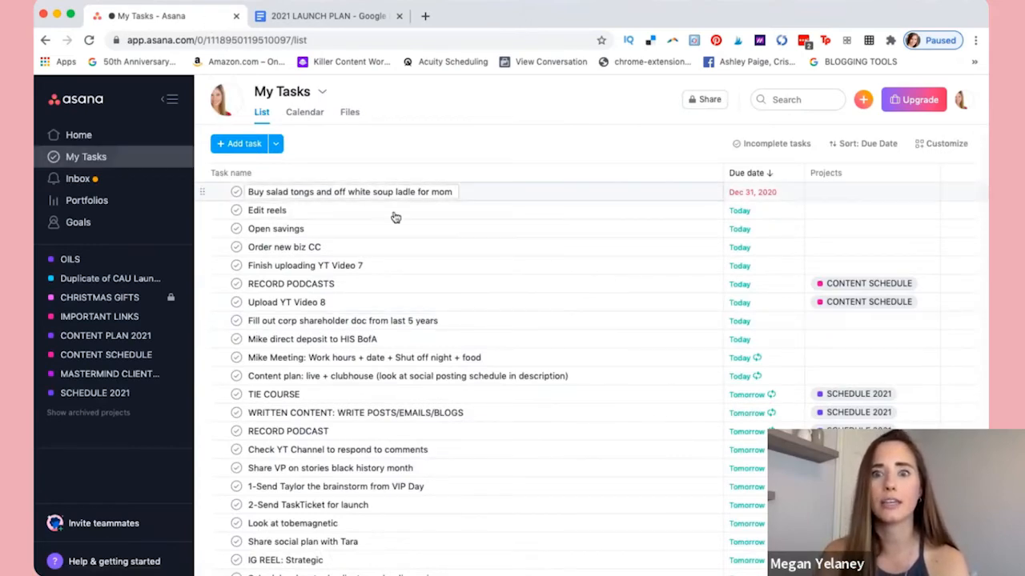
scroll(395, 240, "down", 3)
scroll(395, 240, "up", 3)
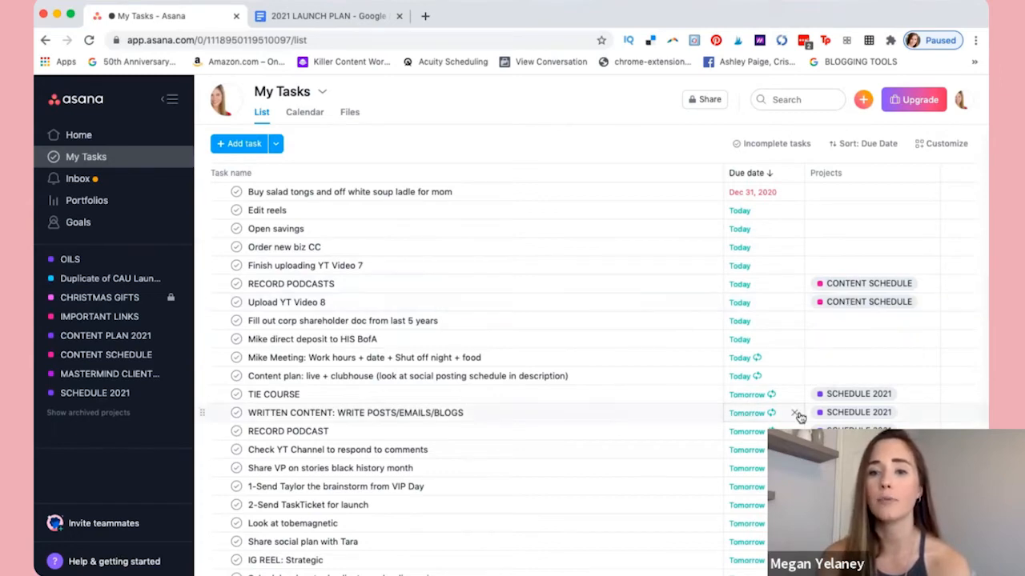
scroll(805, 416, "down", 4)
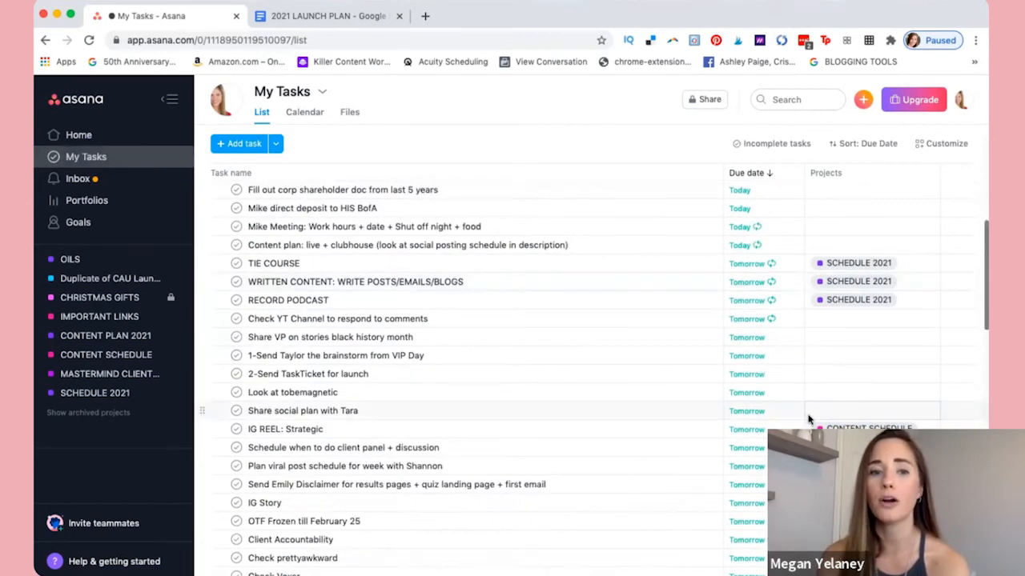
left_click(410, 436)
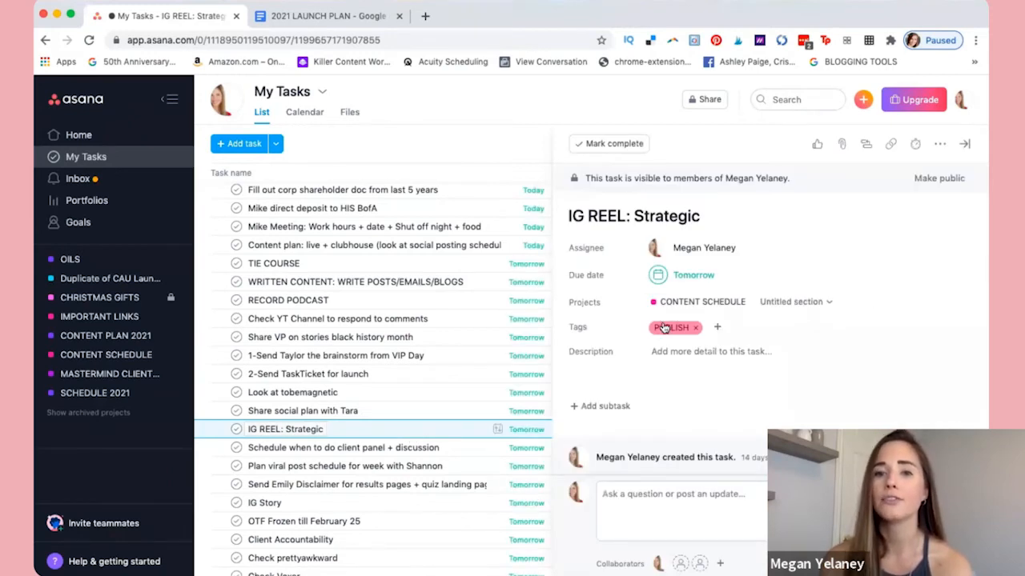
Open tag entry for the IG REEL: Strategic task without adding a tag, and close the task details.
left_click(940, 146)
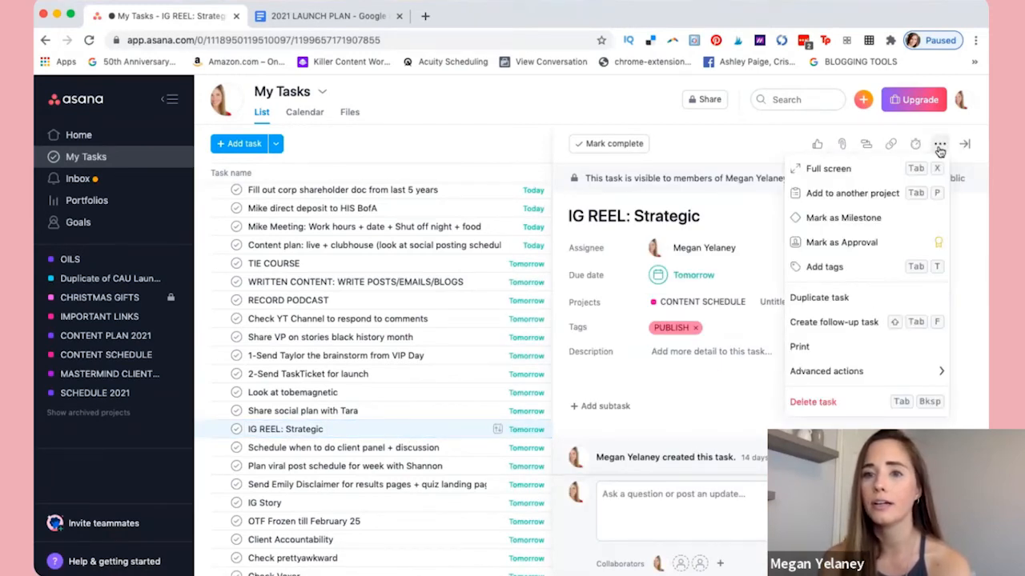
left_click(817, 269)
left_click(861, 357)
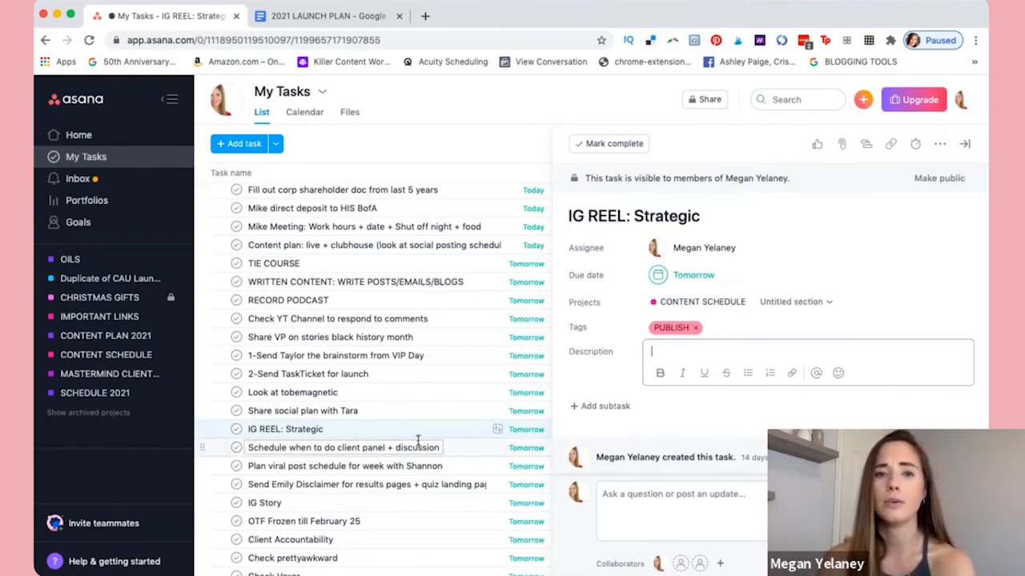
left_click(494, 148)
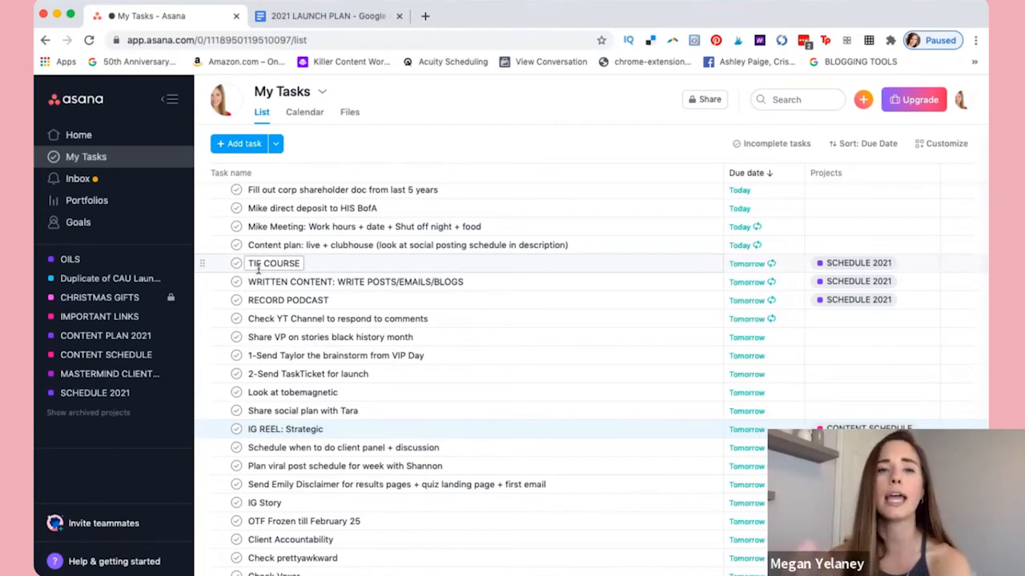
Examine the due dates, repeat markers and project labels throughout the My Tasks list, ending back at its start.
scroll(258, 269, "down", 5)
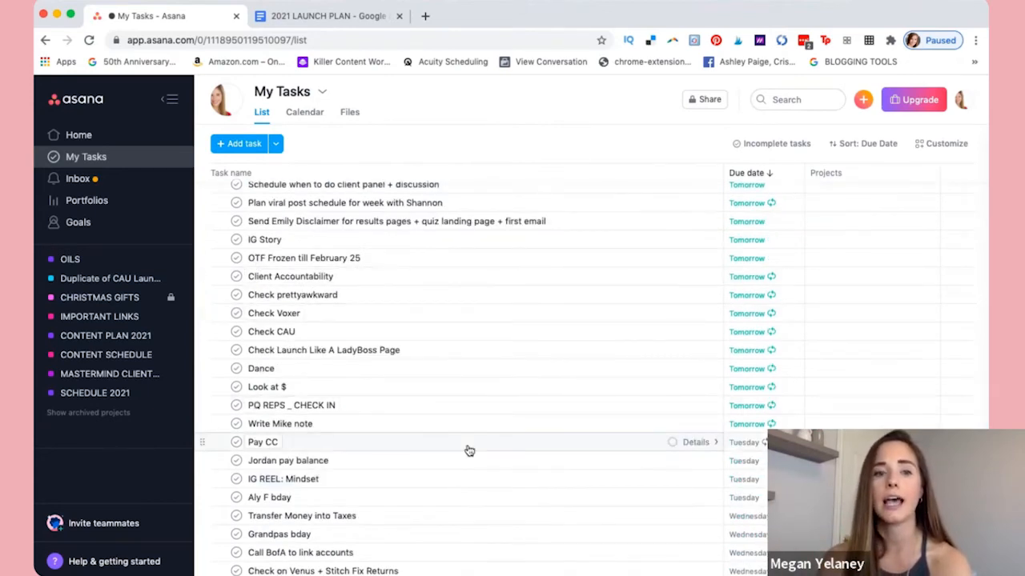
scroll(481, 472, "down", 1)
scroll(481, 472, "down", 5)
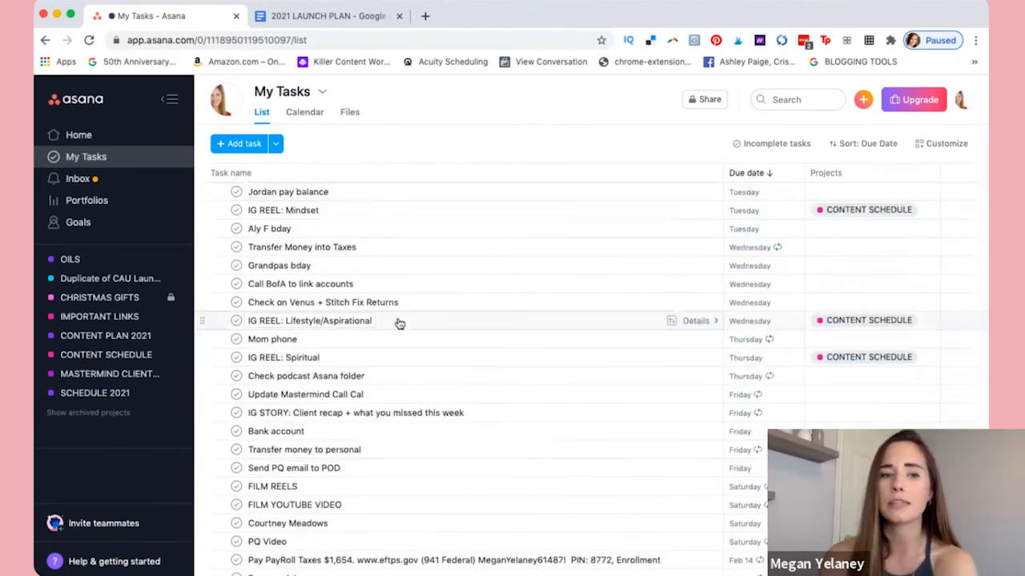
scroll(416, 379, "down", 1)
scroll(415, 377, "down", 2)
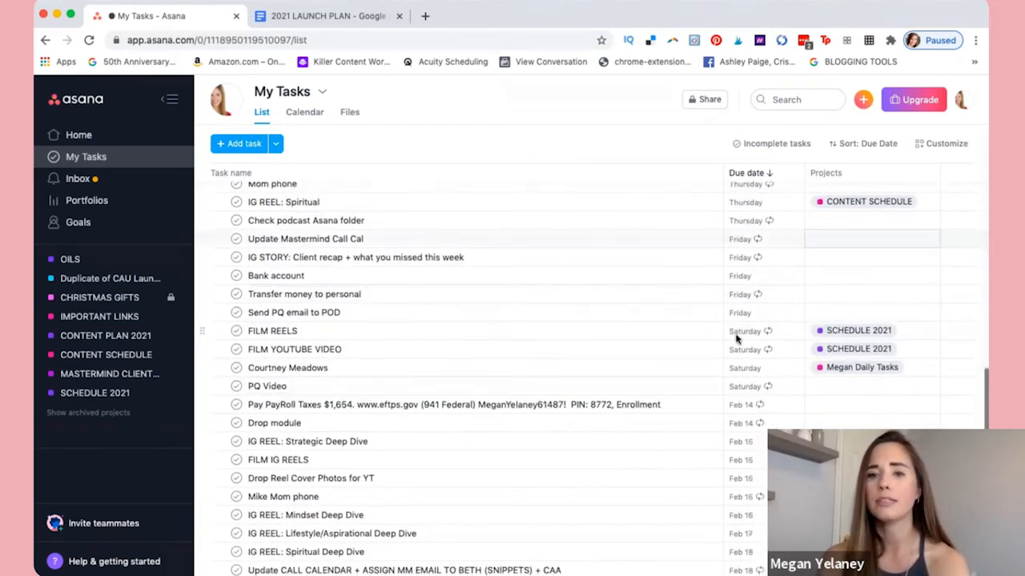
scroll(897, 408, "down", 3)
scroll(897, 414, "up", 8)
scroll(898, 423, "down", 1)
scroll(897, 425, "down", 3)
scroll(818, 406, "down", 7)
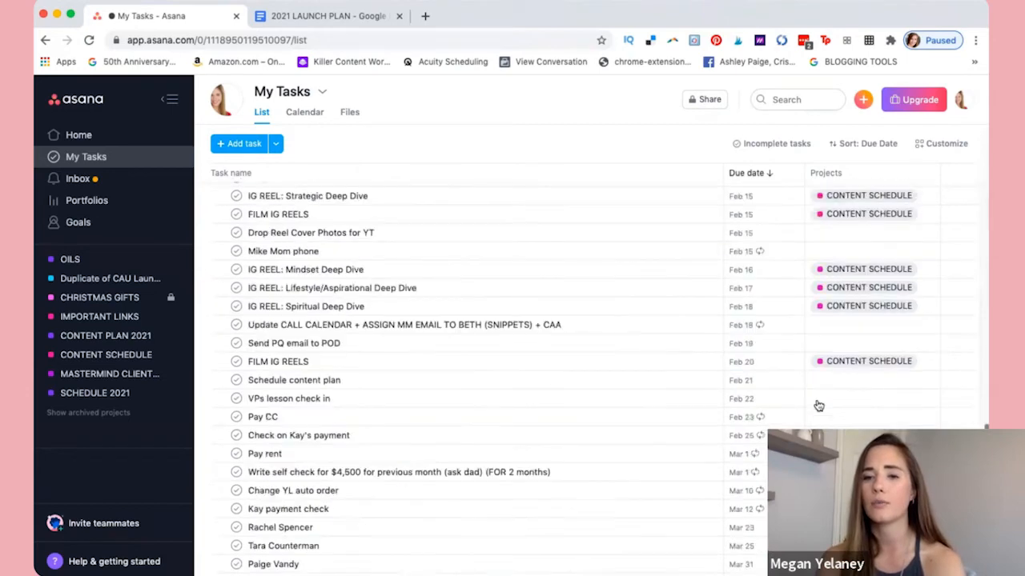
scroll(818, 405, "up", 15)
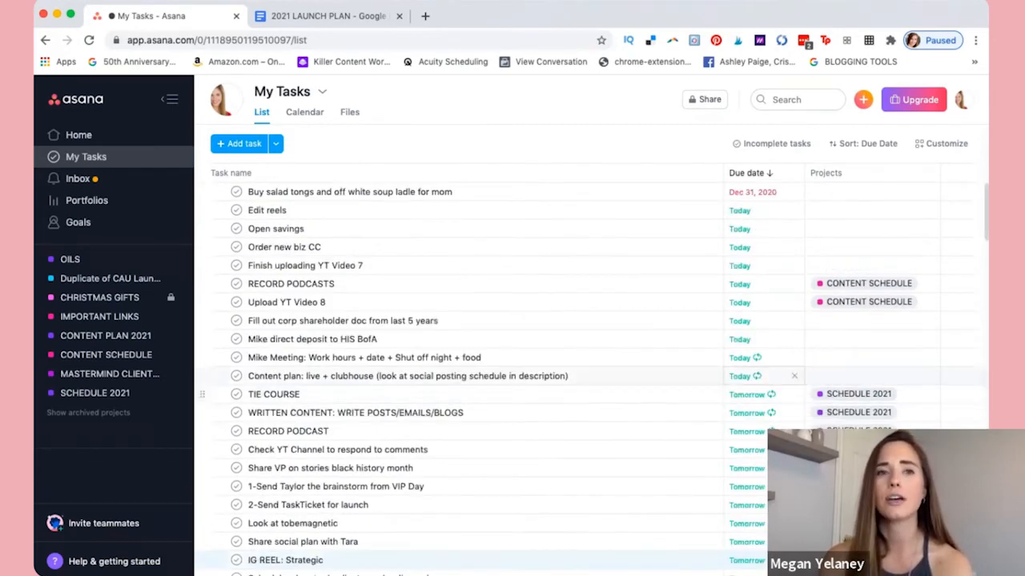